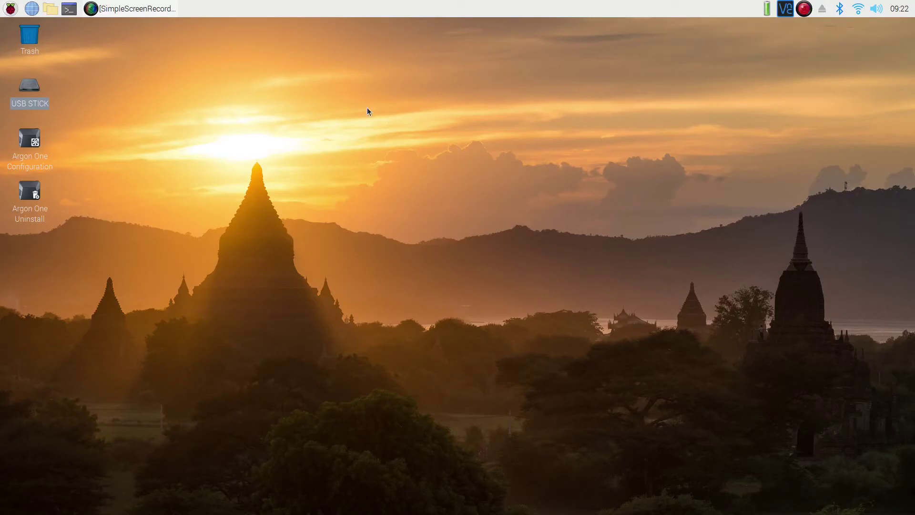
Step: Launch WSJT-X and move its main window clear of the desktop icons, beneath the Wide Graph
{"action": "left_click", "coordinate": [11, 9]}
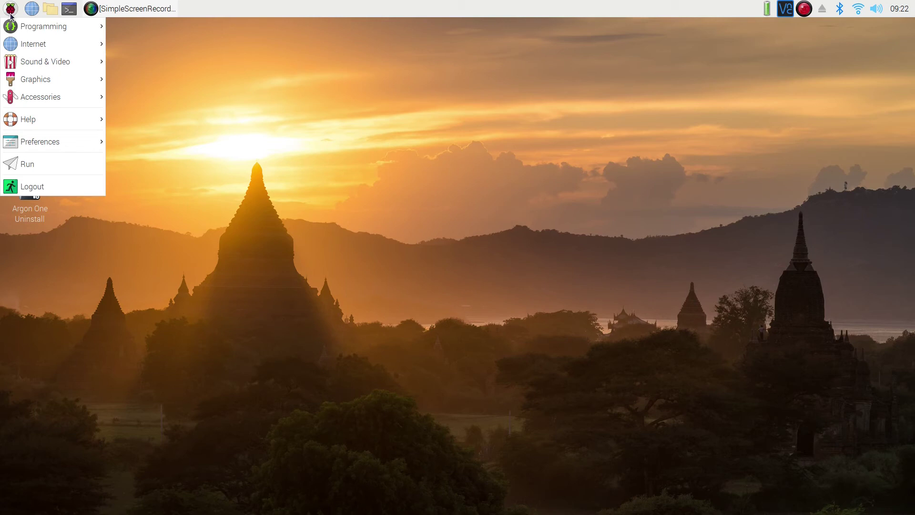
{"action": "mouse_move", "coordinate": [30, 57]}
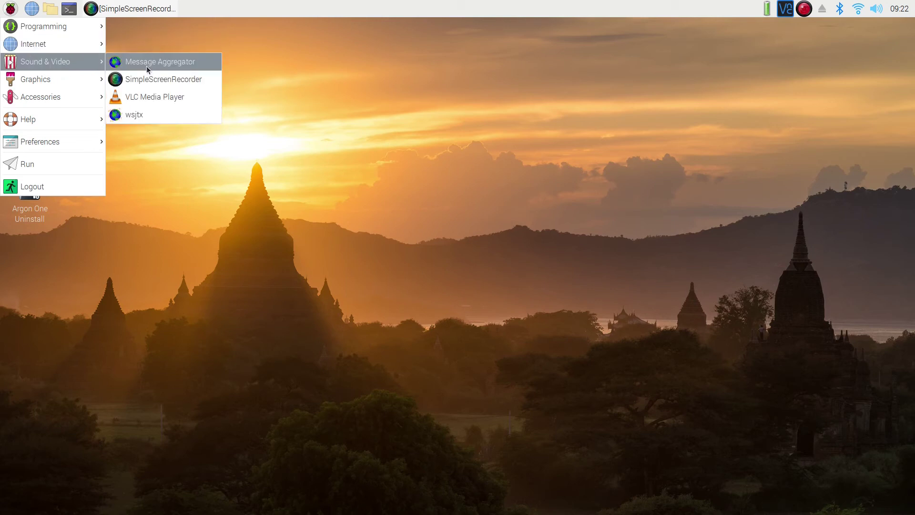
{"action": "left_click", "coordinate": [142, 116]}
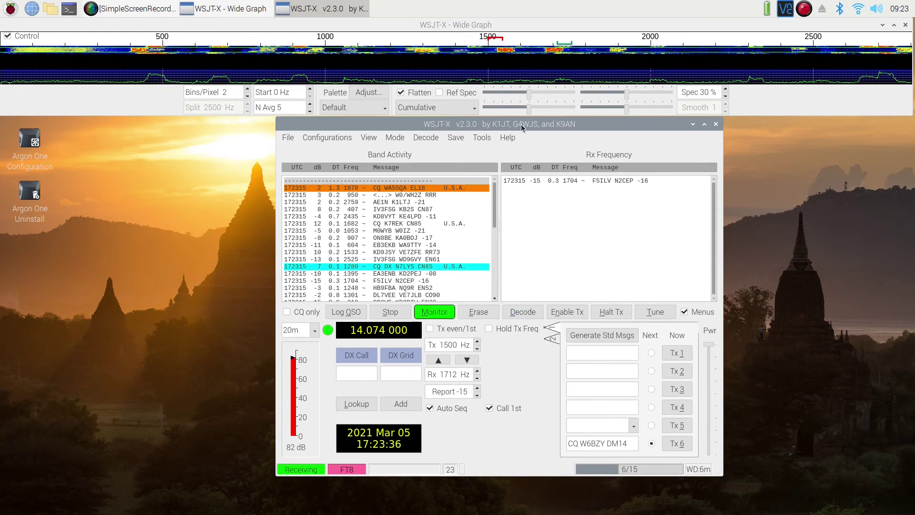
{"action": "left_click_drag", "start_coordinate": [522, 124], "coordinate": [712, 119]}
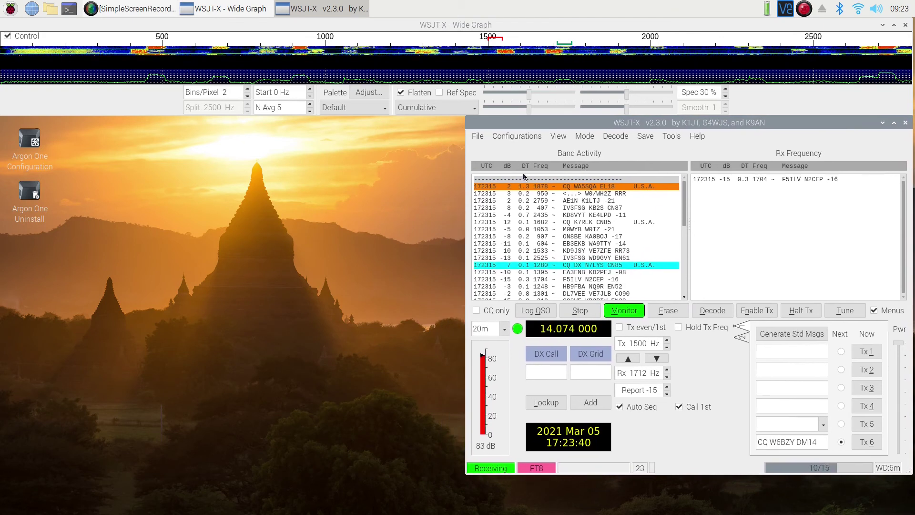
Step: Review the radio settings used for direct serial control of the rig and close WSJT-X
{"action": "left_click", "coordinate": [477, 136]}
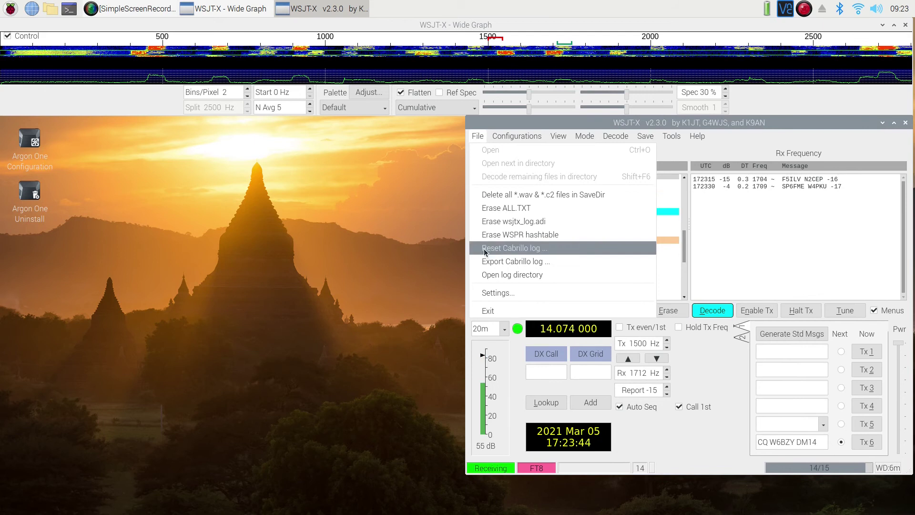
{"action": "left_click", "coordinate": [496, 293]}
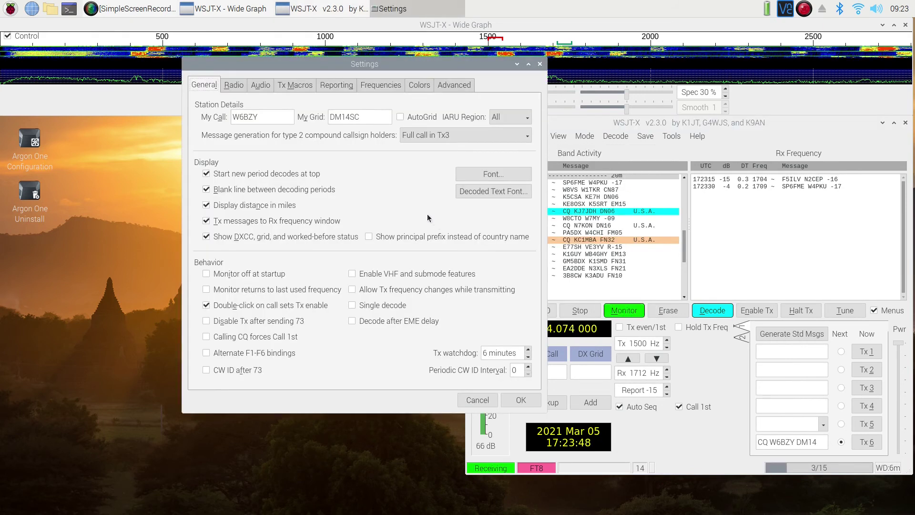
{"action": "left_click", "coordinate": [234, 85]}
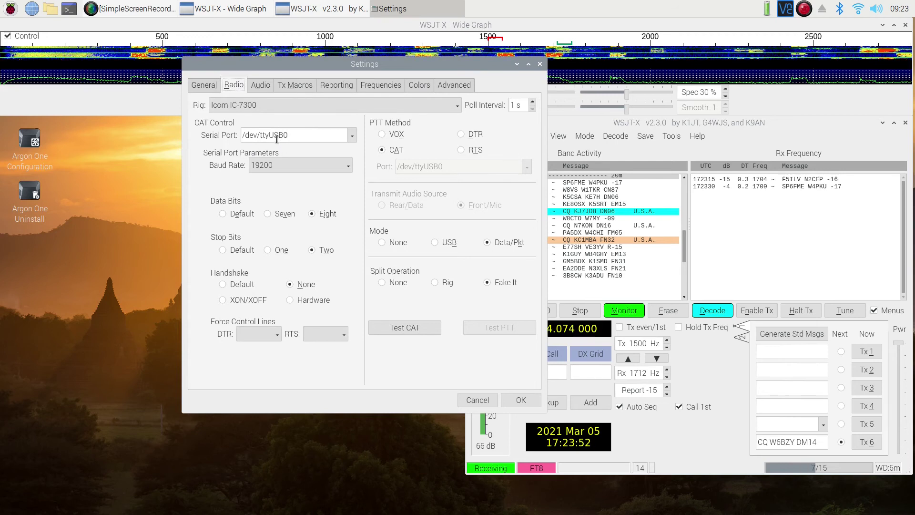
{"action": "left_click", "coordinate": [521, 400]}
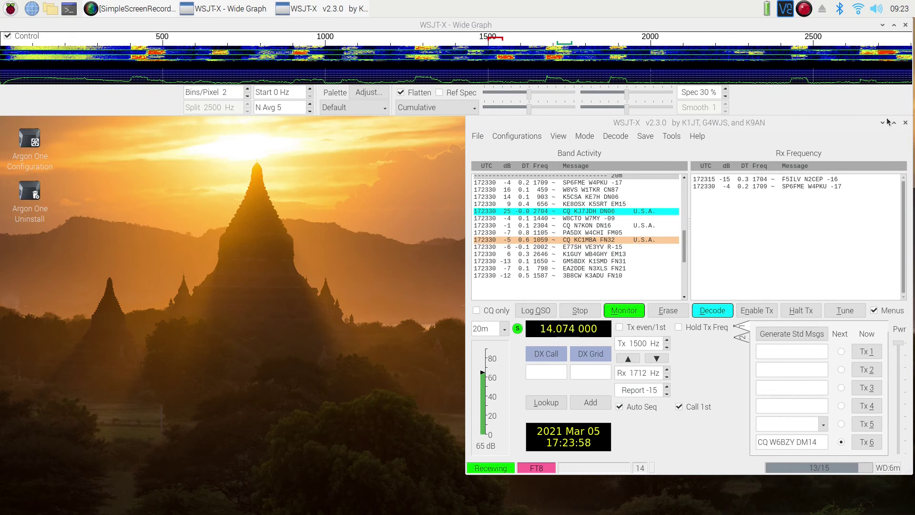
{"action": "left_click", "coordinate": [905, 122]}
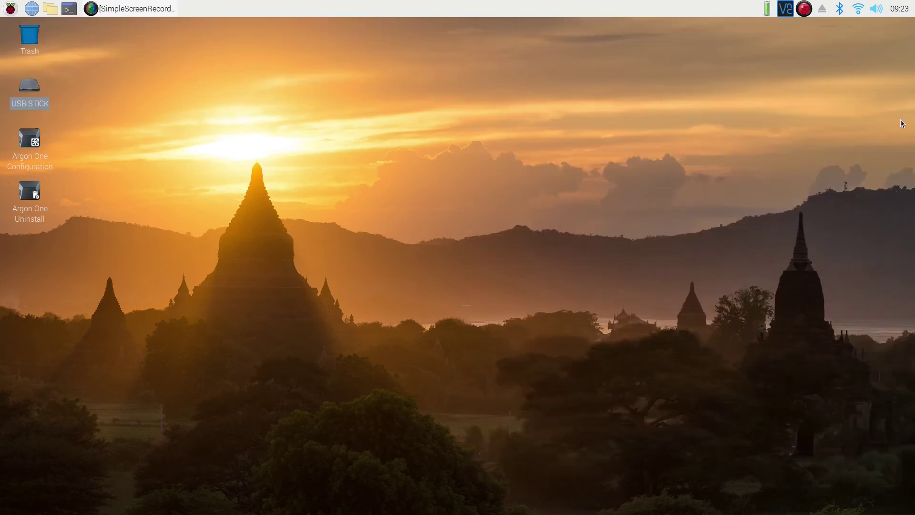
Step: Launch CQRLOG from the Raspberry Pi accessories
{"action": "left_click", "coordinate": [9, 14]}
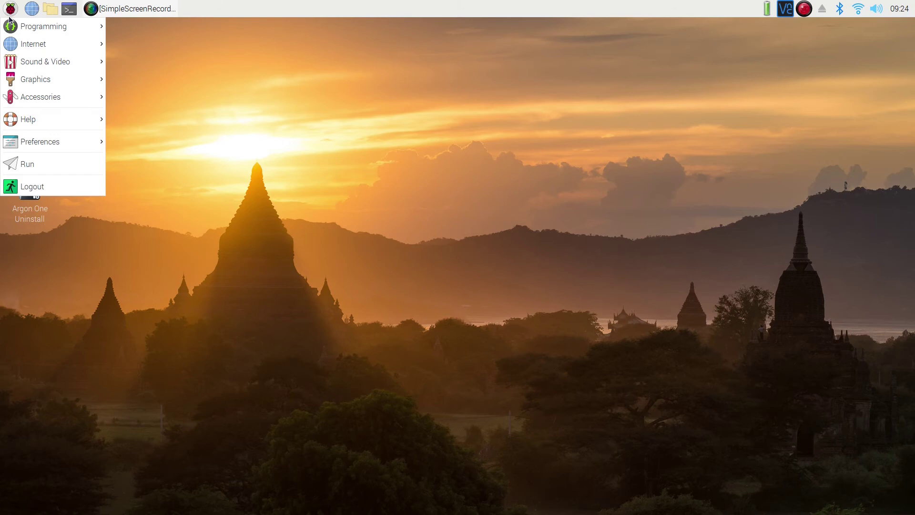
{"action": "mouse_move", "coordinate": [48, 97]}
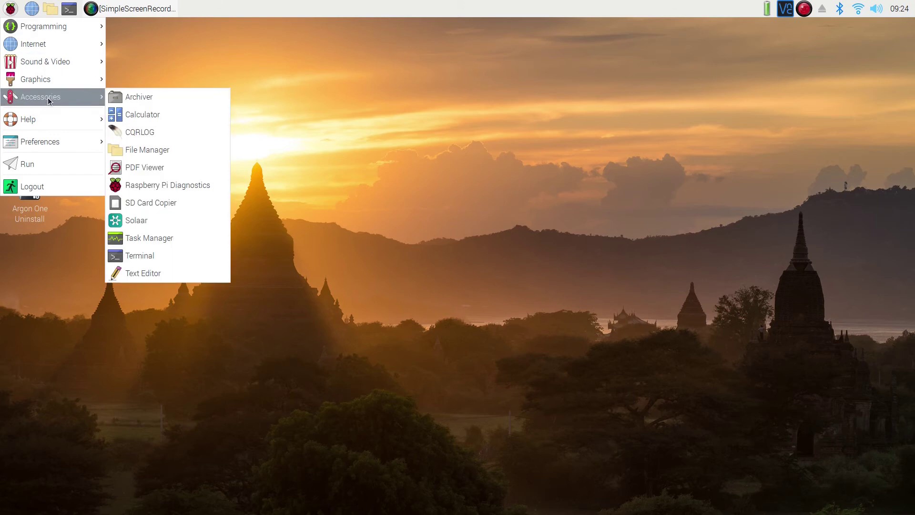
{"action": "left_click", "coordinate": [151, 134]}
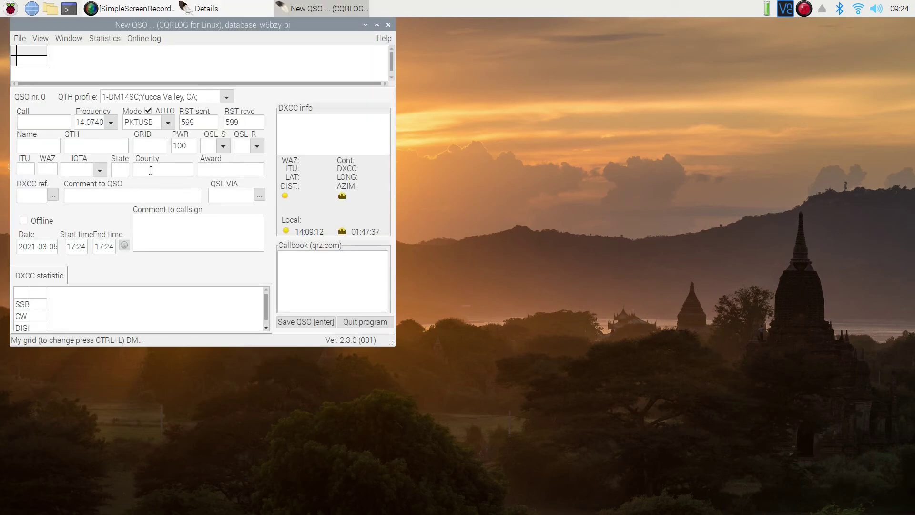
Step: Check radio one's TRX control preferences in CQRLOG, particularly the rigctld port number, and close the preferences
{"action": "left_click", "coordinate": [20, 39]}
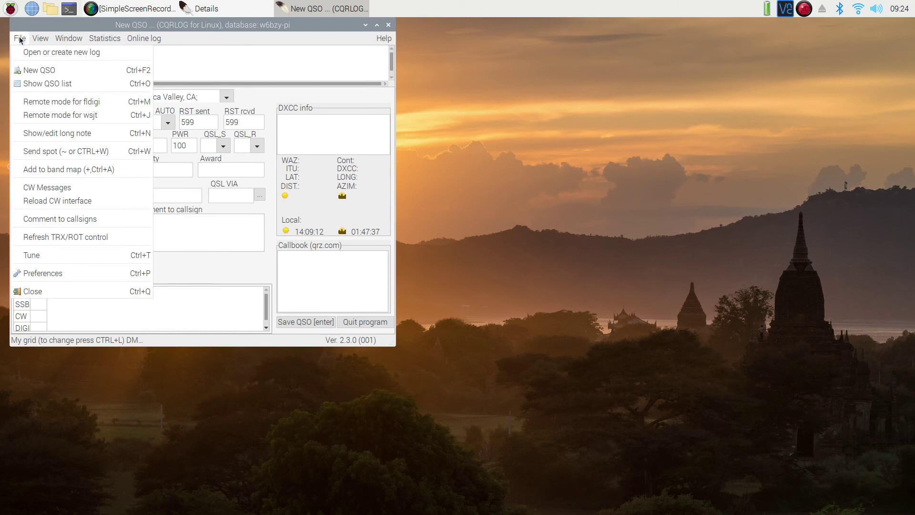
{"action": "left_click", "coordinate": [64, 274]}
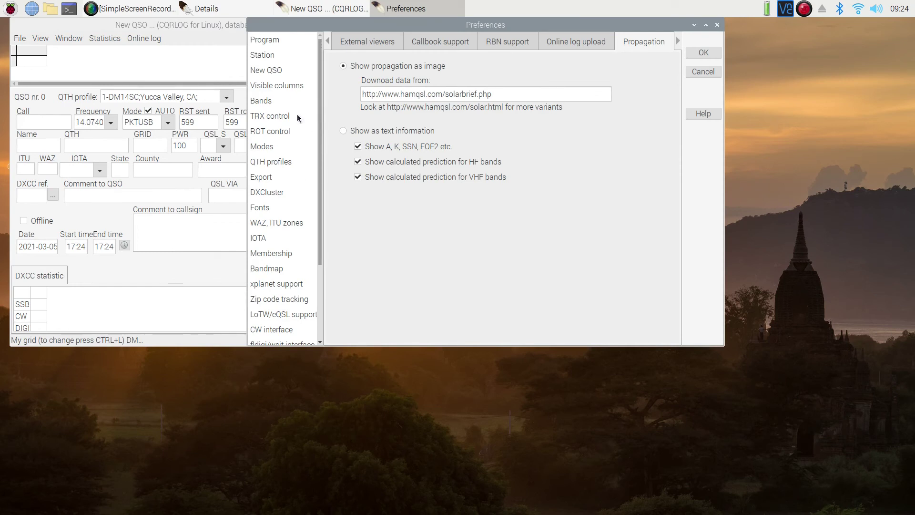
{"action": "left_click", "coordinate": [270, 117]}
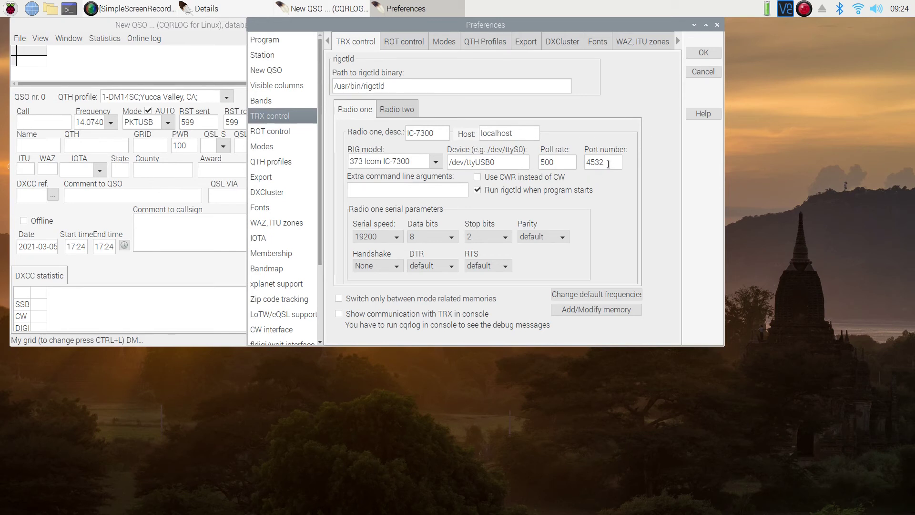
{"action": "left_click_drag", "start_coordinate": [607, 161], "coordinate": [585, 161]}
{"action": "left_click", "coordinate": [604, 163]}
{"action": "left_click", "coordinate": [702, 55]}
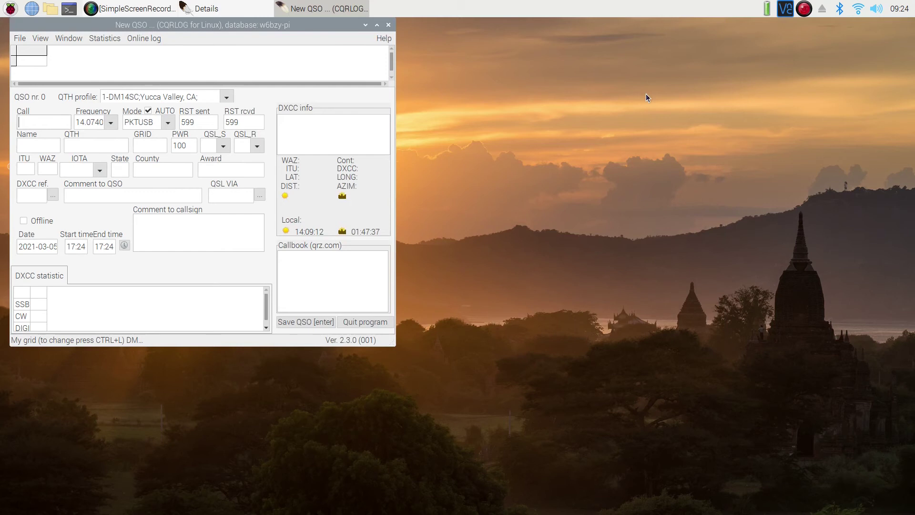
Step: Show the QSO list and move its window clear of the New QSO window
{"action": "left_click", "coordinate": [20, 39]}
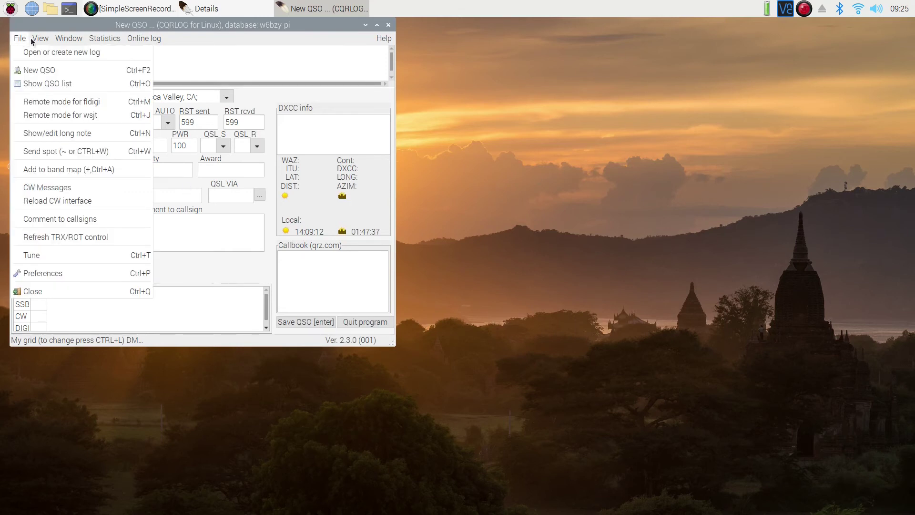
{"action": "mouse_move", "coordinate": [38, 42]}
{"action": "left_click", "coordinate": [32, 84]}
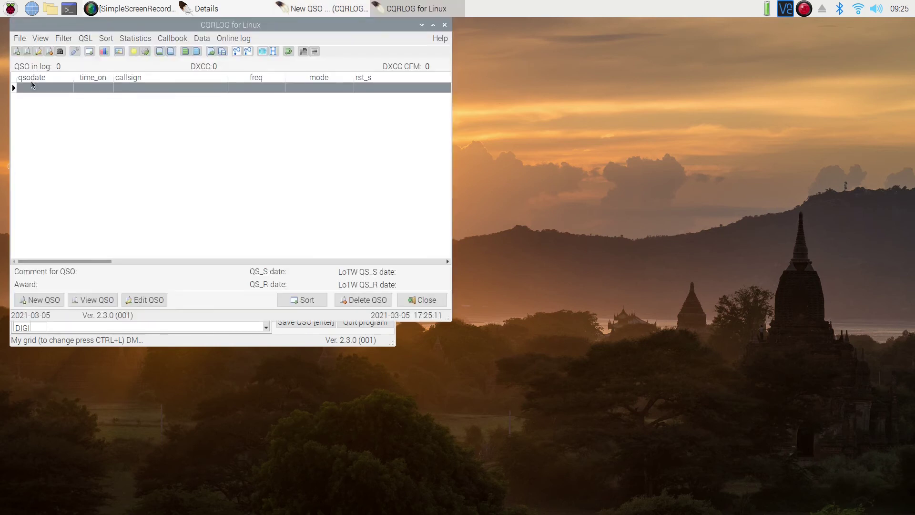
{"action": "left_click_drag", "start_coordinate": [119, 27], "coordinate": [573, 207]}
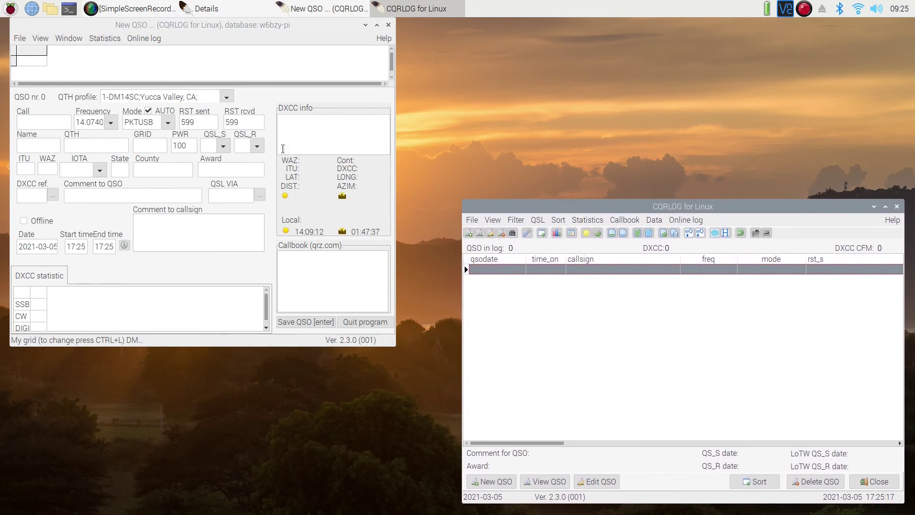
Step: Enable remote mode for wsjt in CQRLOG and rearrange the New QSO and WSJT-X windows to uncover the QSO list
{"action": "left_click", "coordinate": [20, 39]}
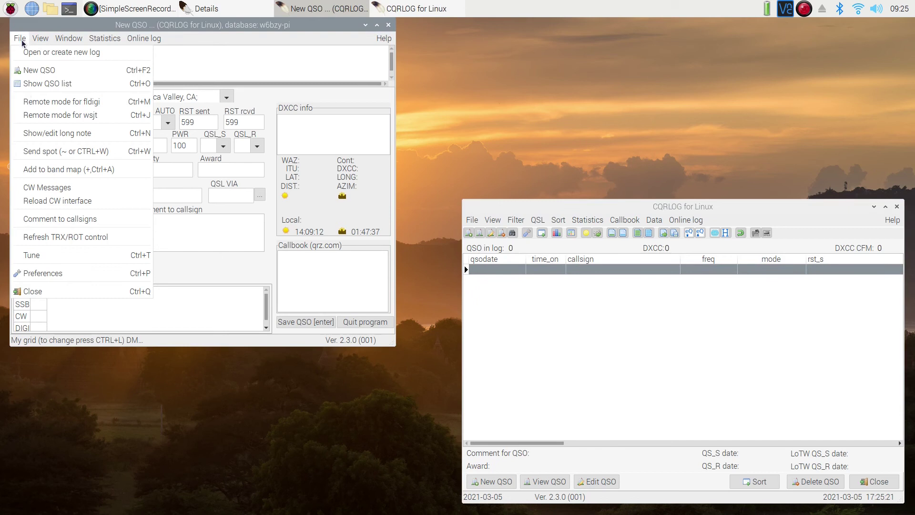
{"action": "left_click", "coordinate": [40, 115]}
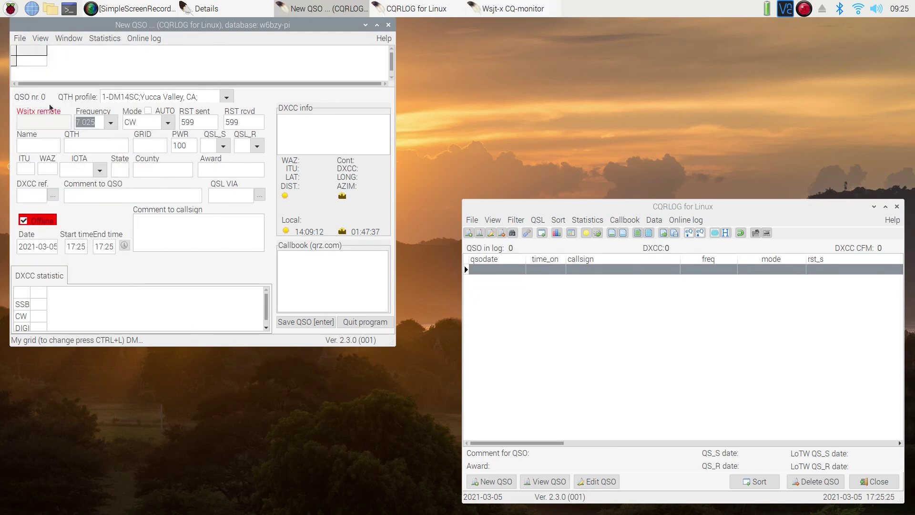
{"action": "left_click_drag", "start_coordinate": [139, 29], "coordinate": [196, 220]}
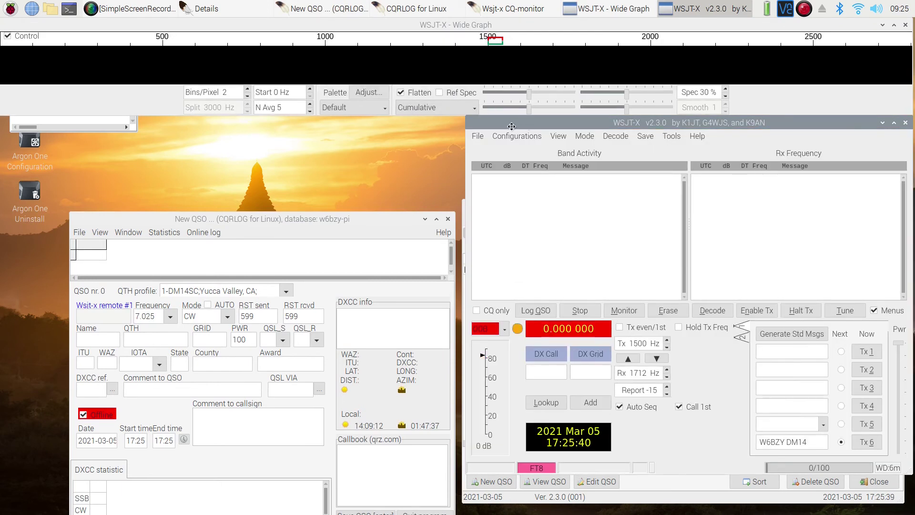
{"action": "left_click_drag", "start_coordinate": [512, 126], "coordinate": [114, 119]}
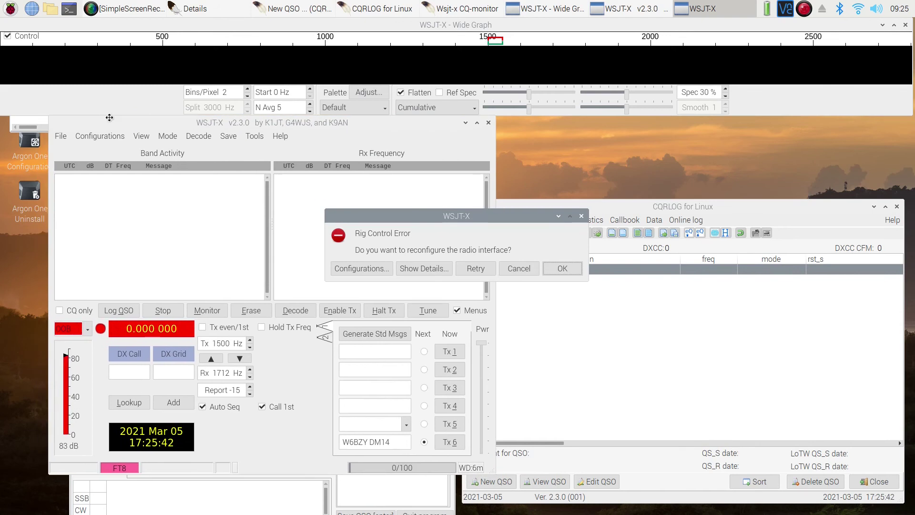
Step: Leave the rig control error dialog and open the radio settings in WSJT-X
{"action": "left_click", "coordinate": [363, 264]}
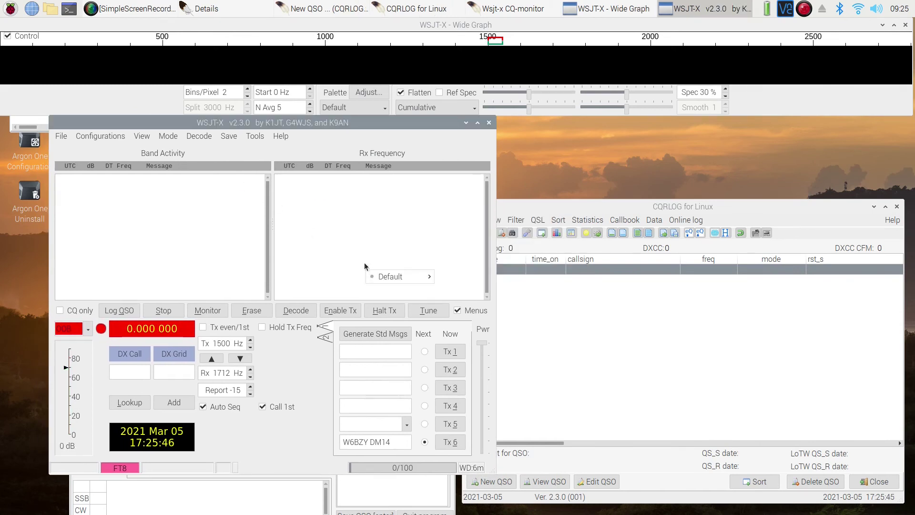
{"action": "left_click", "coordinate": [61, 137]}
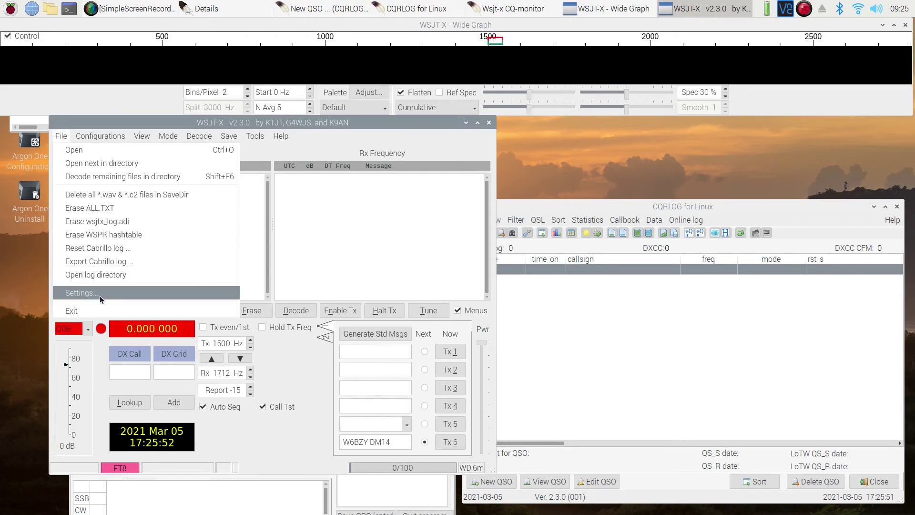
{"action": "left_click", "coordinate": [102, 294]}
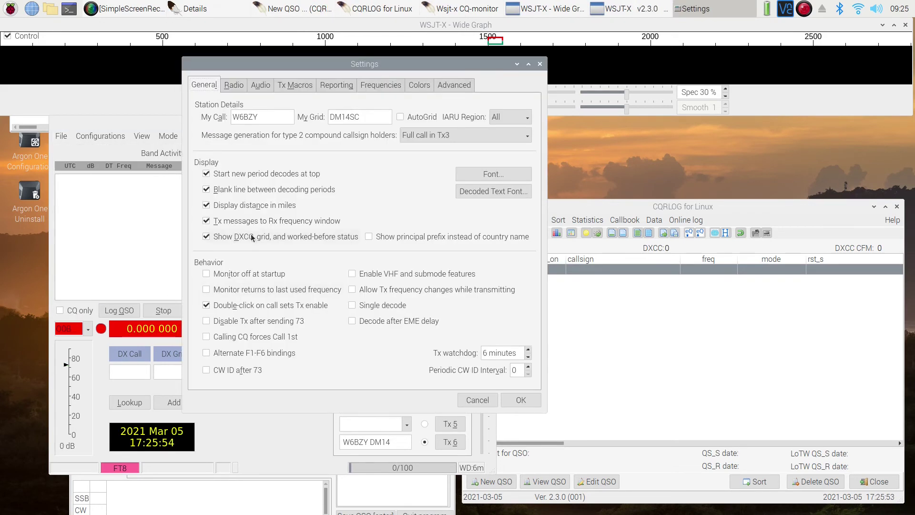
{"action": "left_click", "coordinate": [235, 85]}
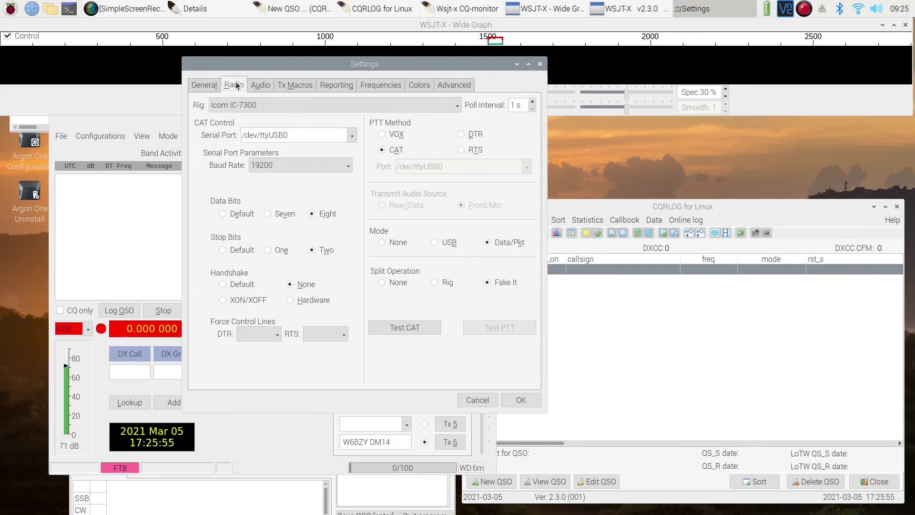
Step: Set the rig to Hamlib NET rigctl
{"action": "left_click", "coordinate": [317, 104]}
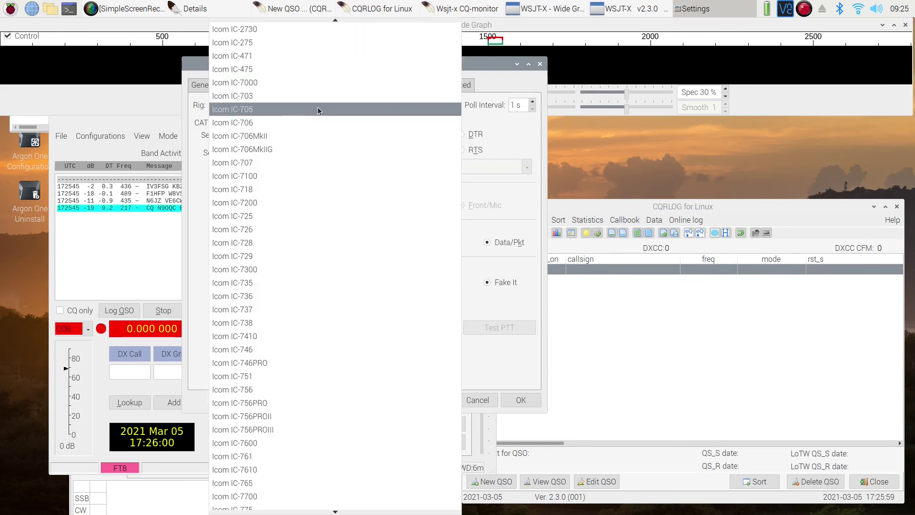
{"action": "key", "text": "a"}
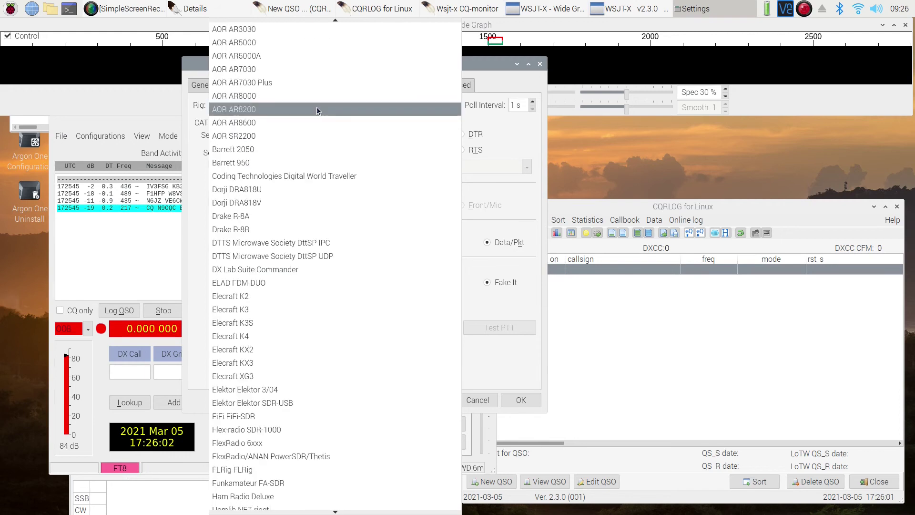
{"action": "key", "text": "Down"}
{"action": "key", "text": "Down"}
{"action": "key", "text": "Down"}
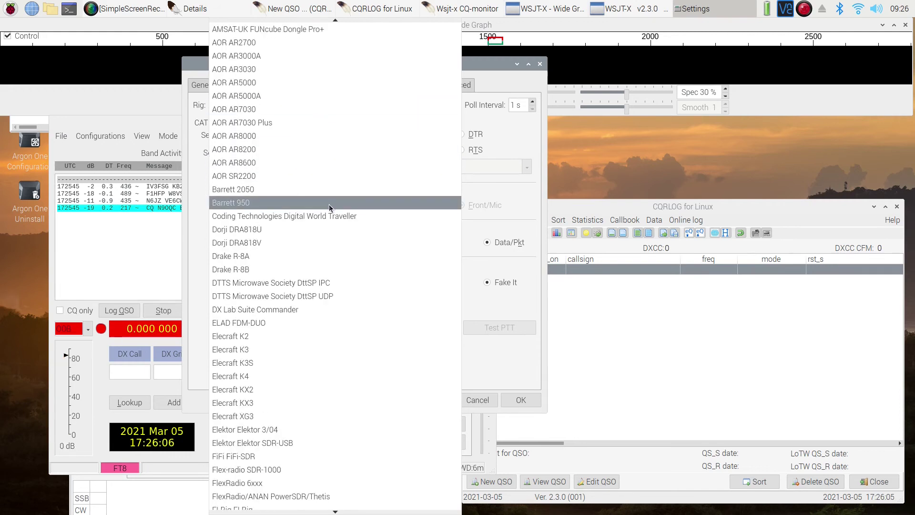
{"action": "scroll", "coordinate": [336, 248], "scroll_direction": "down", "scroll_amount": 7}
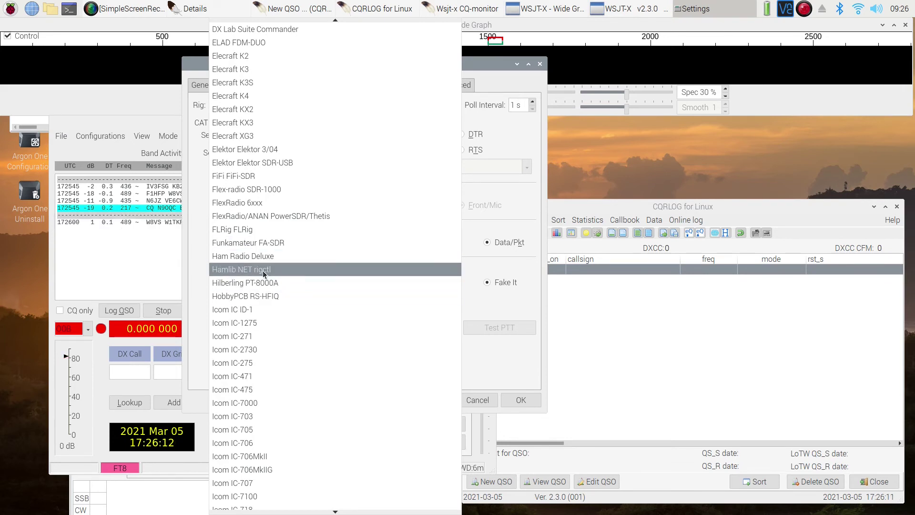
{"action": "key", "text": "Escape"}
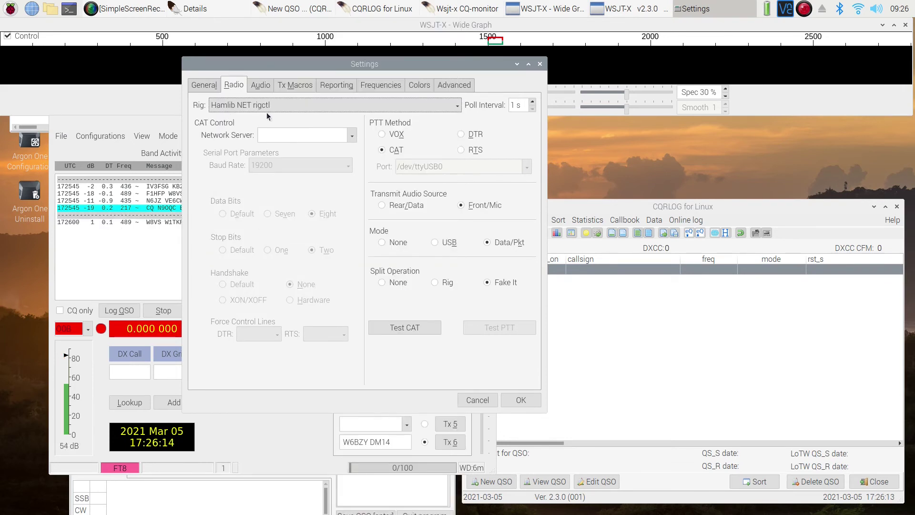
Step: Set the CAT control network server to 127.0.0.1:4532
{"action": "left_click", "coordinate": [281, 135]}
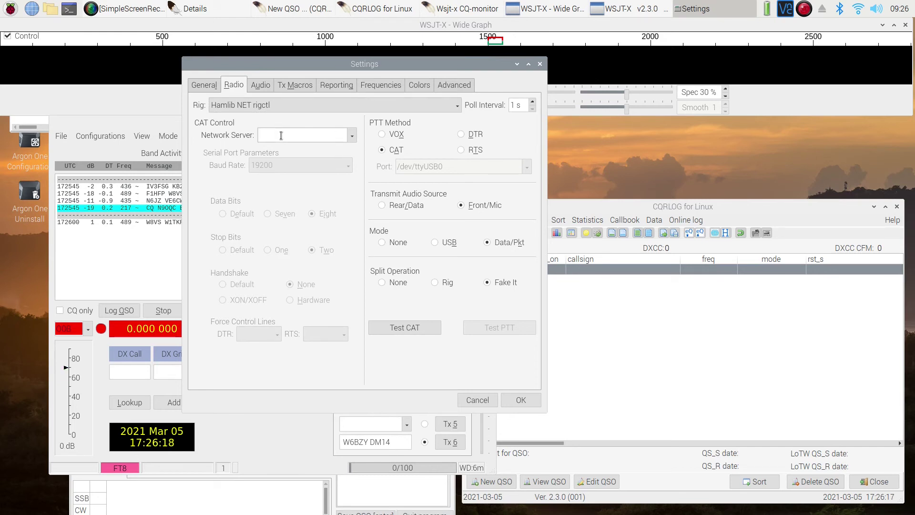
{"action": "type", "text": "127.0.0.1"}
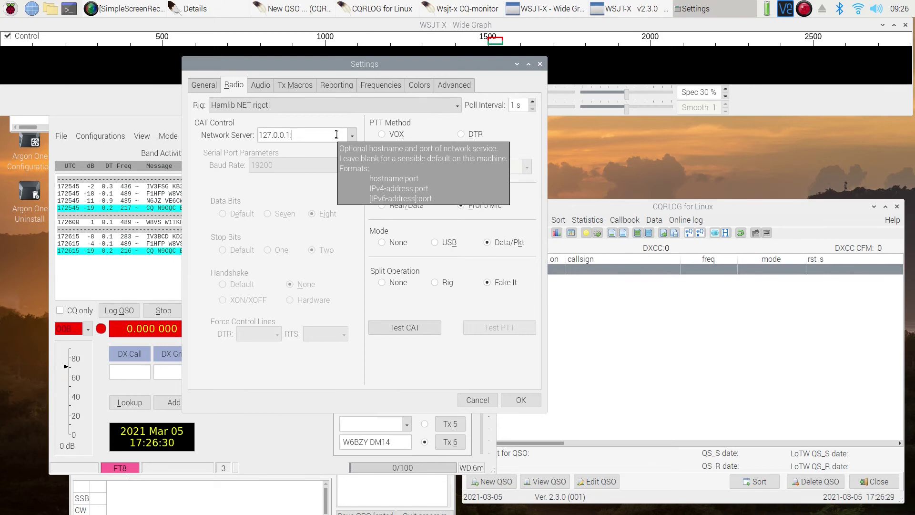
{"action": "type", "text": ":4532"}
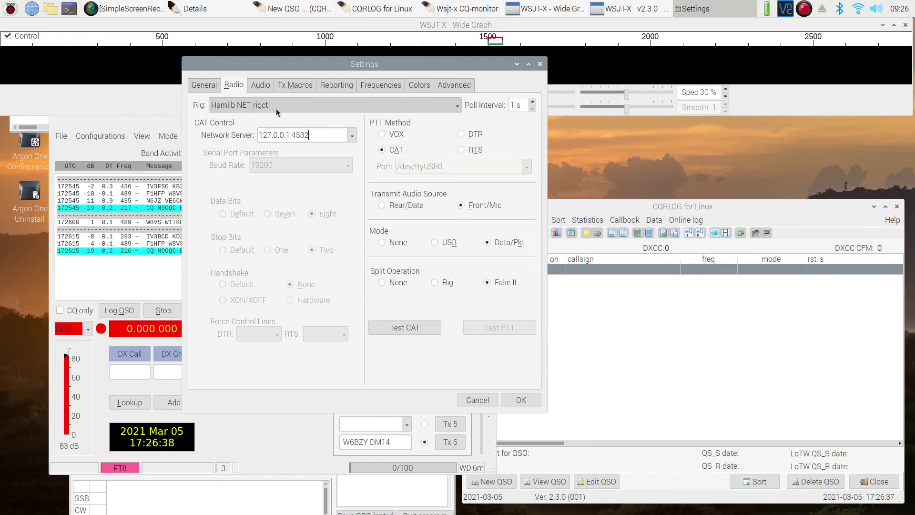
Step: Test CAT control and PTT, then accept the WSJT-X settings after checking the UDP server options for reporting
{"action": "left_click", "coordinate": [403, 328]}
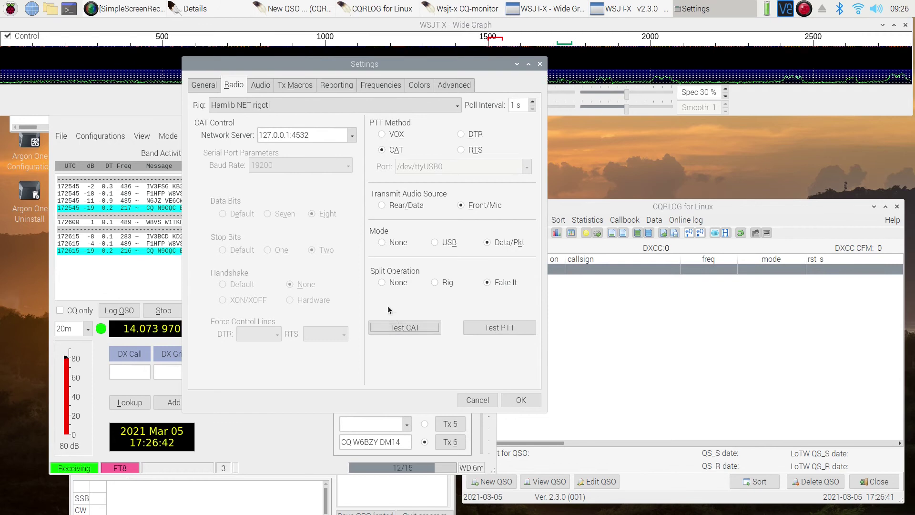
{"action": "left_click", "coordinate": [475, 327]}
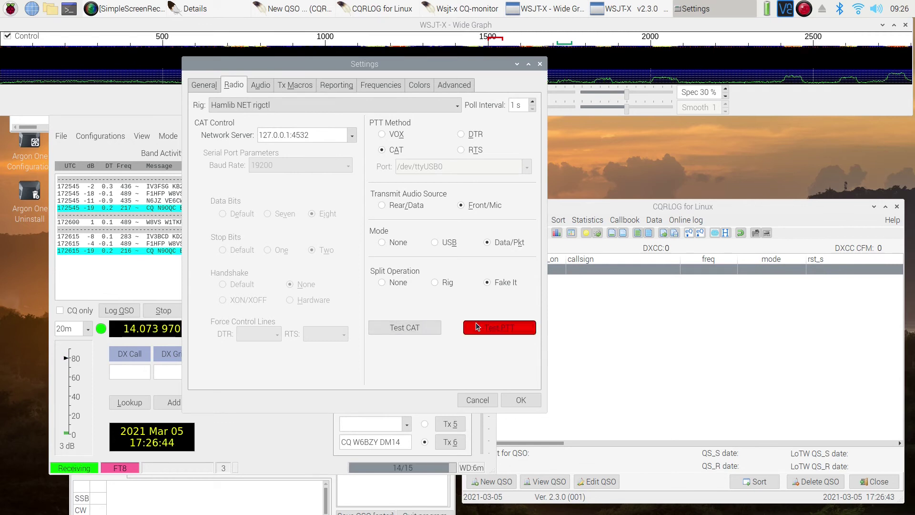
{"action": "left_click", "coordinate": [475, 327]}
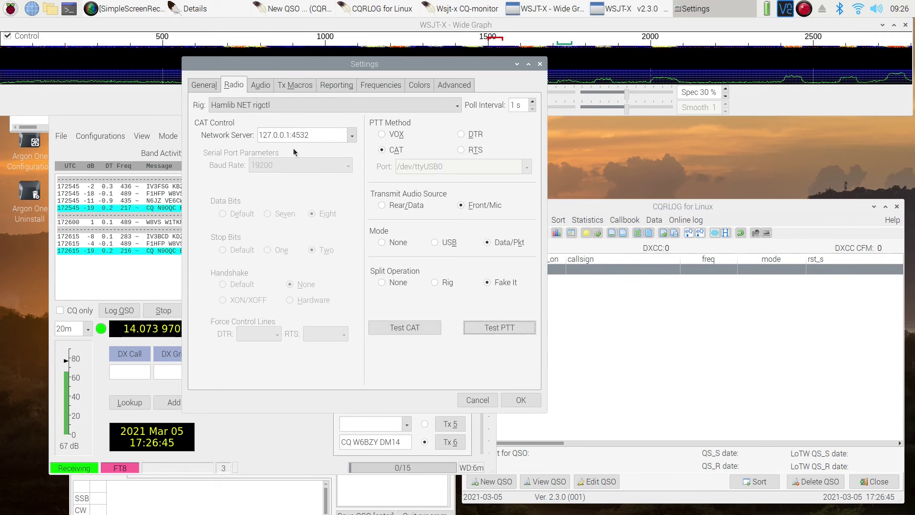
{"action": "left_click", "coordinate": [326, 87]}
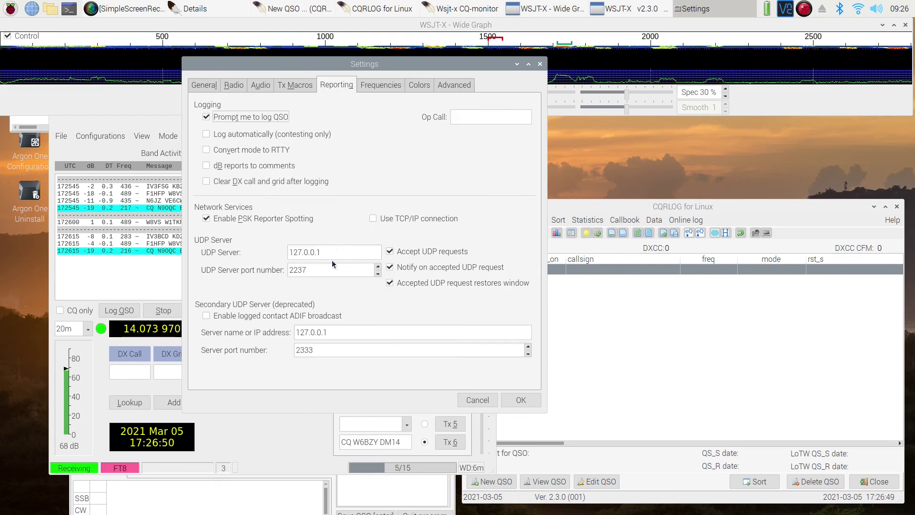
{"action": "left_click", "coordinate": [524, 400]}
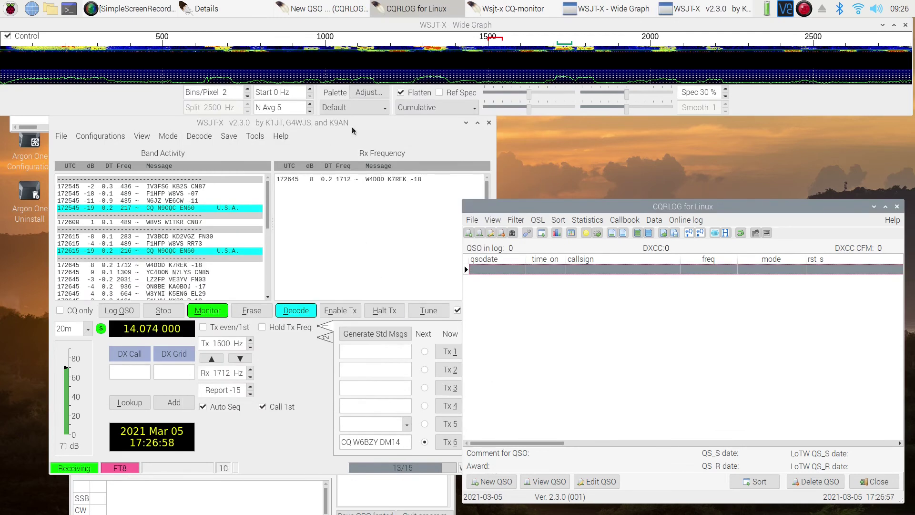
Step: Arrange the WSJT-X main window and the CQRLOG log window side by side below the Wide Graph
{"action": "left_click_drag", "start_coordinate": [362, 122], "coordinate": [327, 122]}
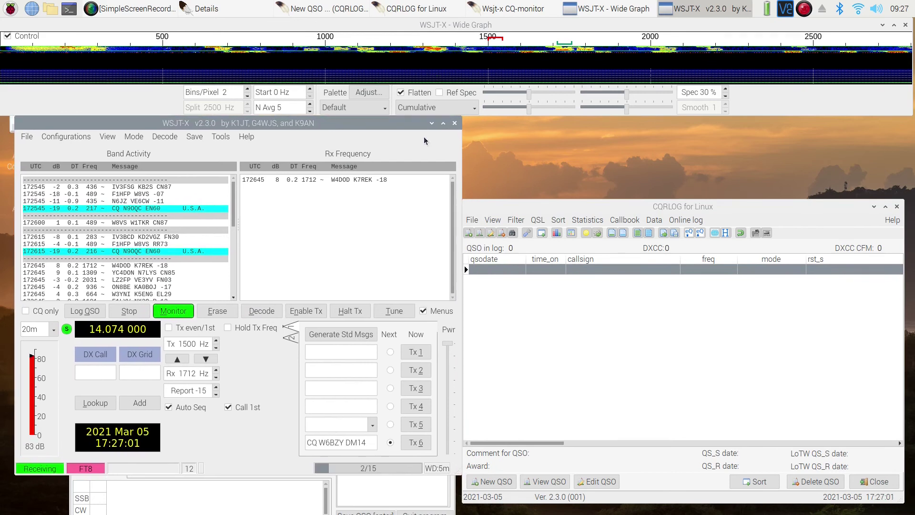
{"action": "left_click_drag", "start_coordinate": [609, 205], "coordinate": [616, 124]}
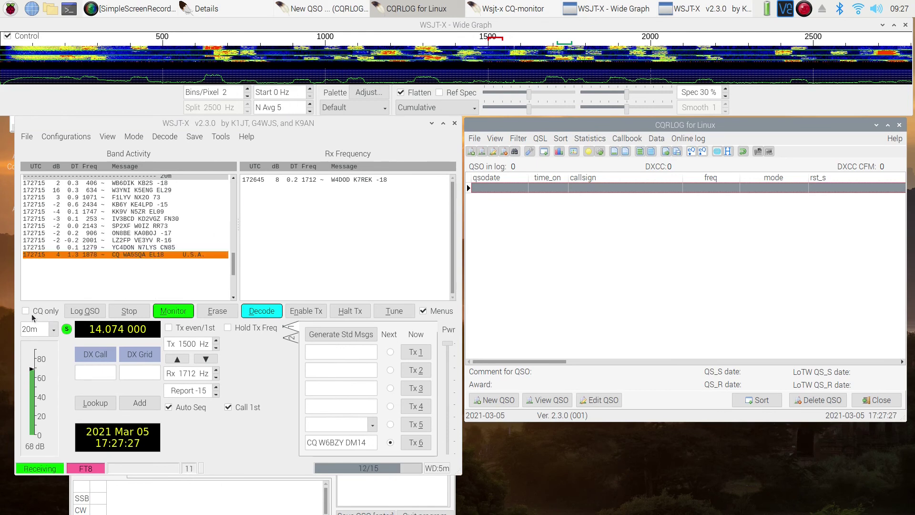
Step: Limit the band activity to CQ calls and work the station calling CQ from grid EL18 at 1878 Hz
{"action": "left_click", "coordinate": [44, 311]}
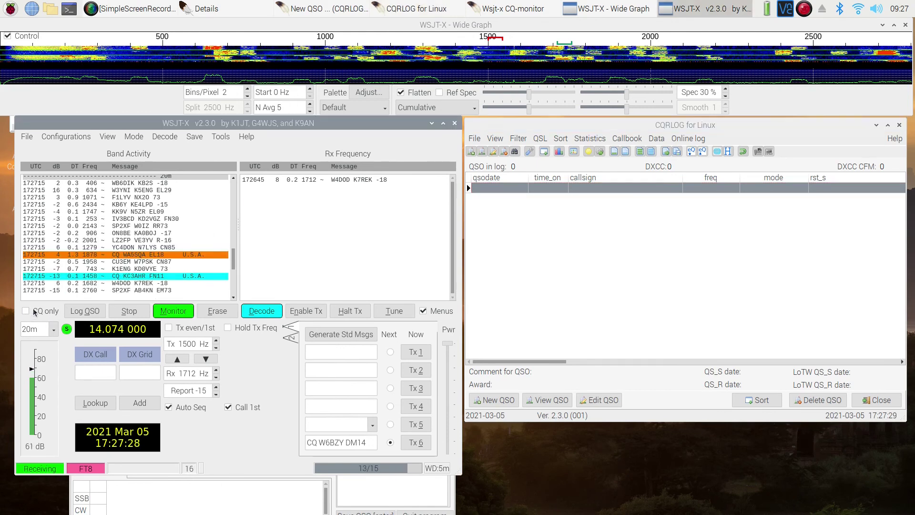
{"action": "double_click", "coordinate": [109, 255]}
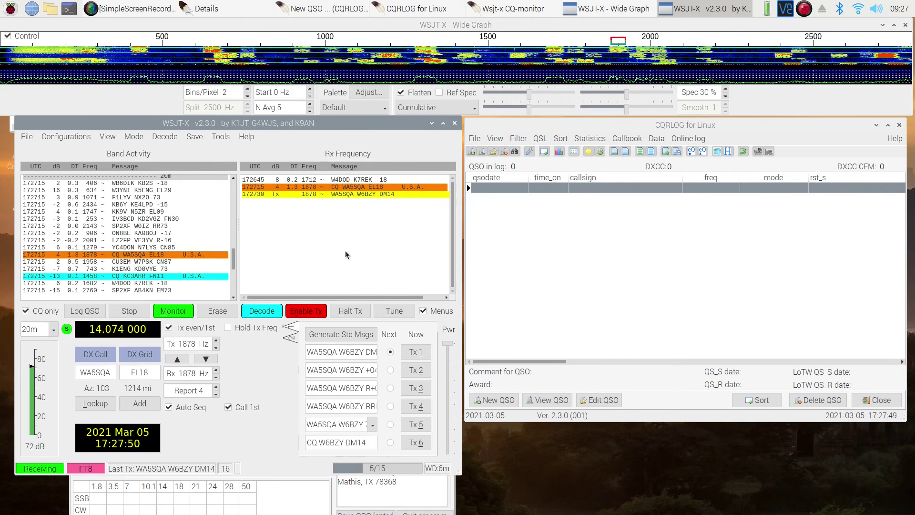
{"action": "double_click", "coordinate": [411, 351]}
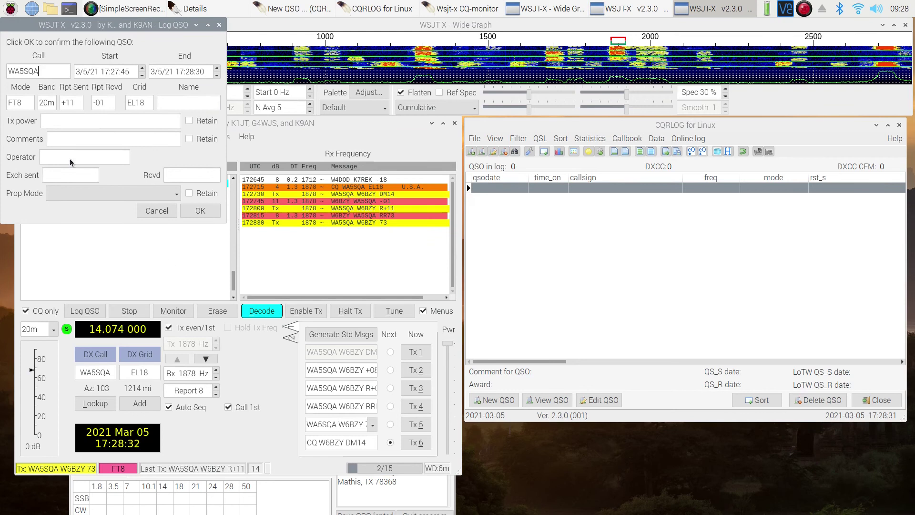
Step: Enter a Tx power of 40 for the QSO being logged and retain it for future contacts
{"action": "left_click", "coordinate": [53, 121]}
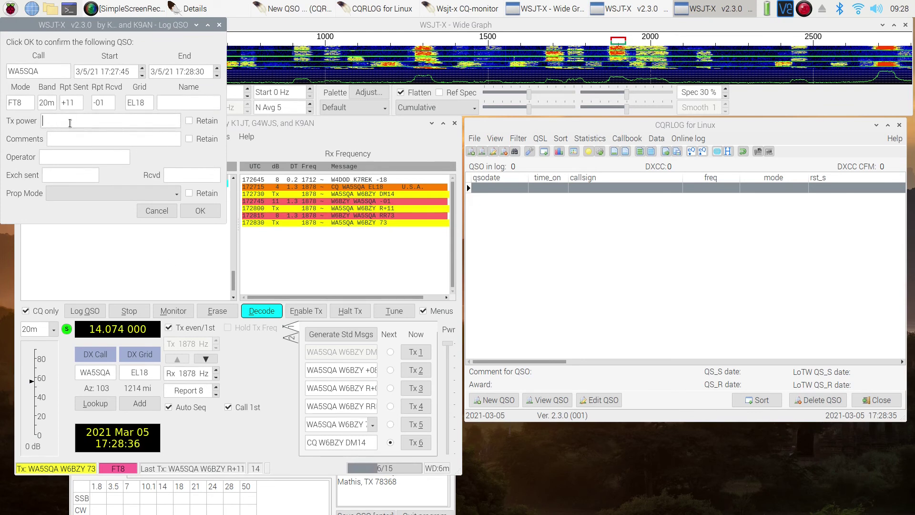
{"action": "type", "text": "41"}
{"action": "key", "text": "BackSpace"}
{"action": "type", "text": "0"}
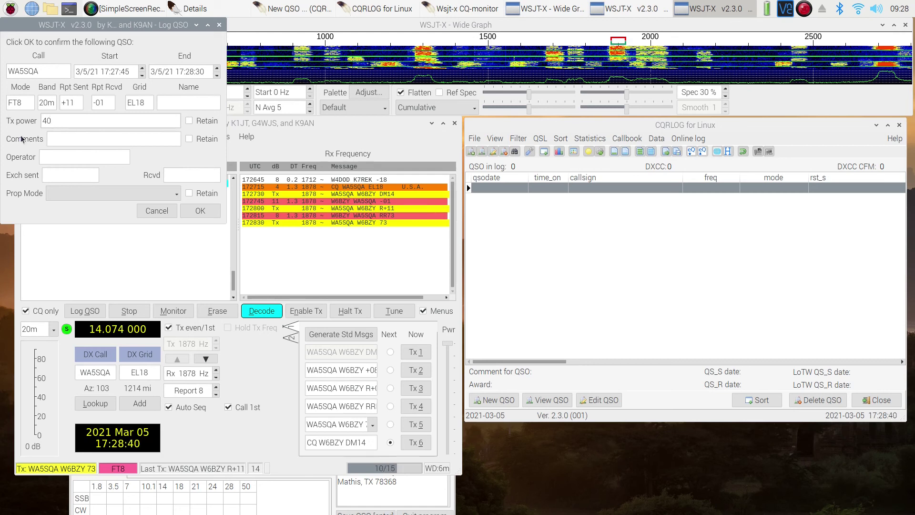
{"action": "left_click", "coordinate": [201, 122]}
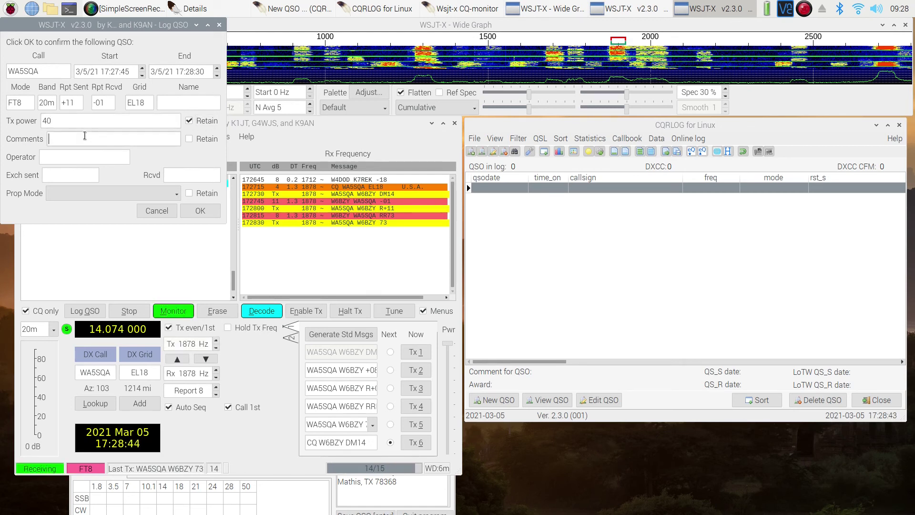
Step: Add the retained comment RaspberryPiOS to the QSO and log the contact
{"action": "left_click", "coordinate": [85, 136]}
{"action": "type", "text": "Ra"}
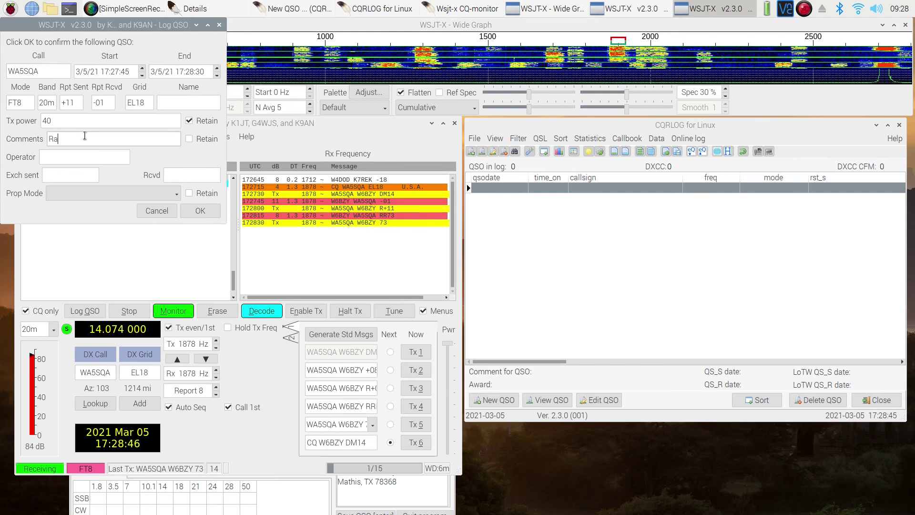
{"action": "type", "text": "spberr"}
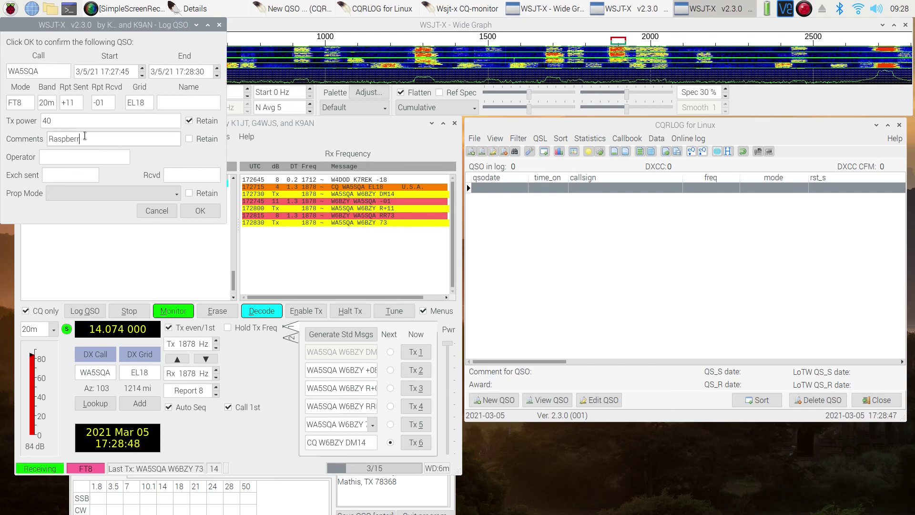
{"action": "type", "text": "y Pi0"}
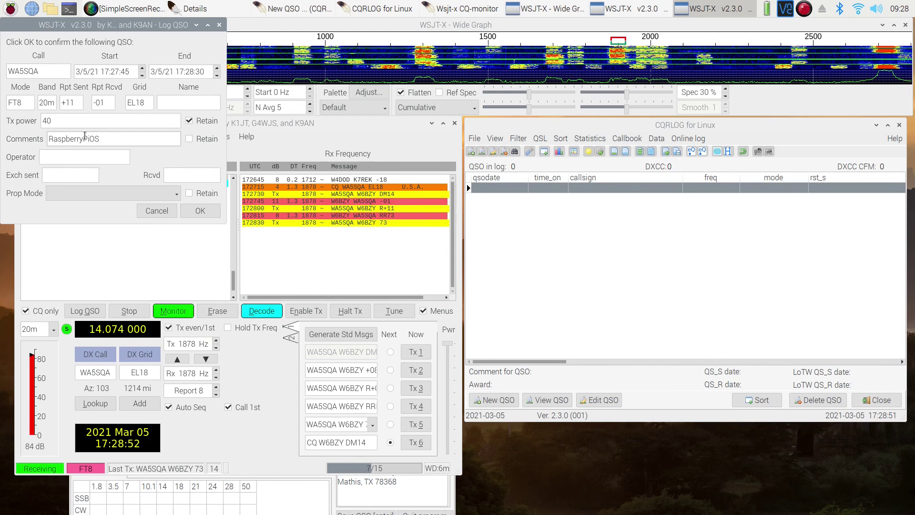
{"action": "left_click", "coordinate": [189, 138]}
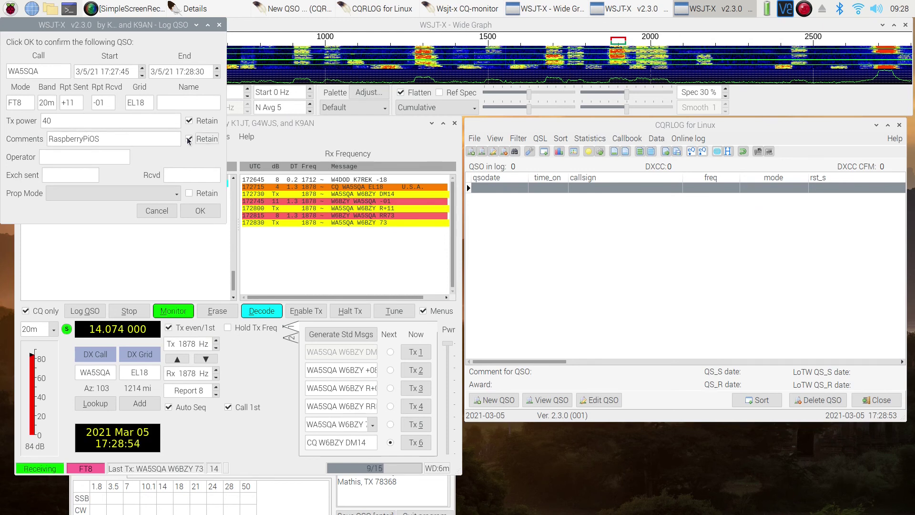
{"action": "left_click", "coordinate": [196, 216]}
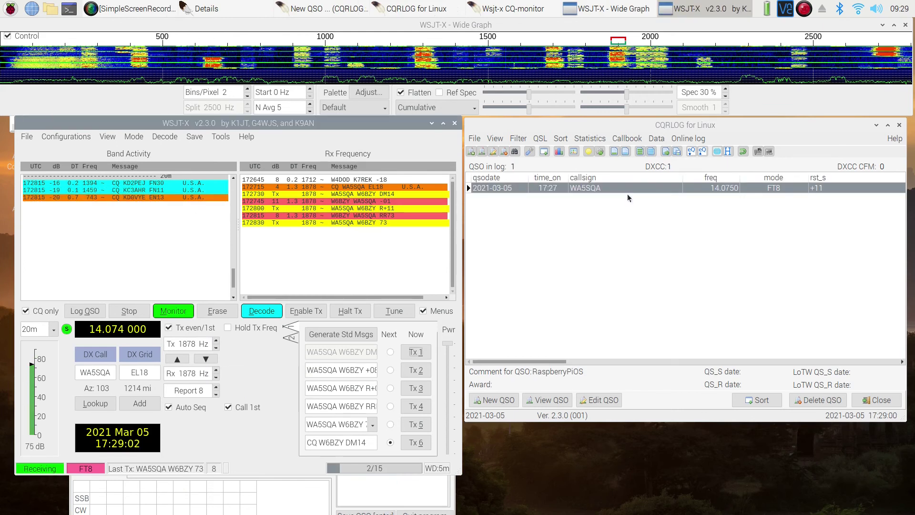
{"action": "left_click", "coordinate": [639, 201]}
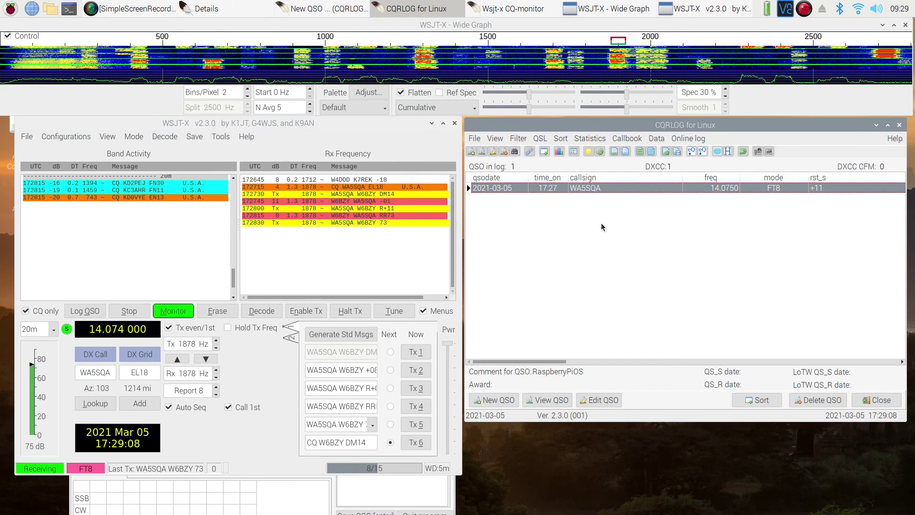
{"action": "left_click", "coordinate": [805, 8]}
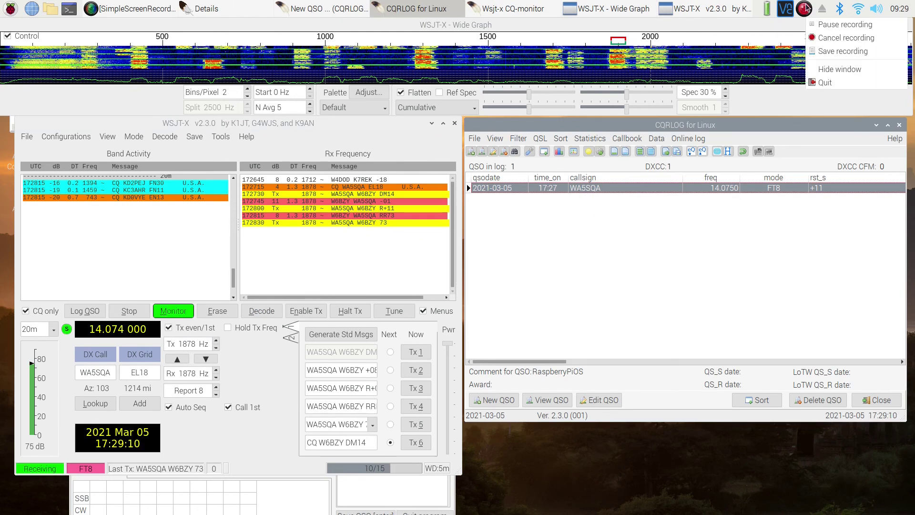
{"action": "left_click", "coordinate": [817, 24]}
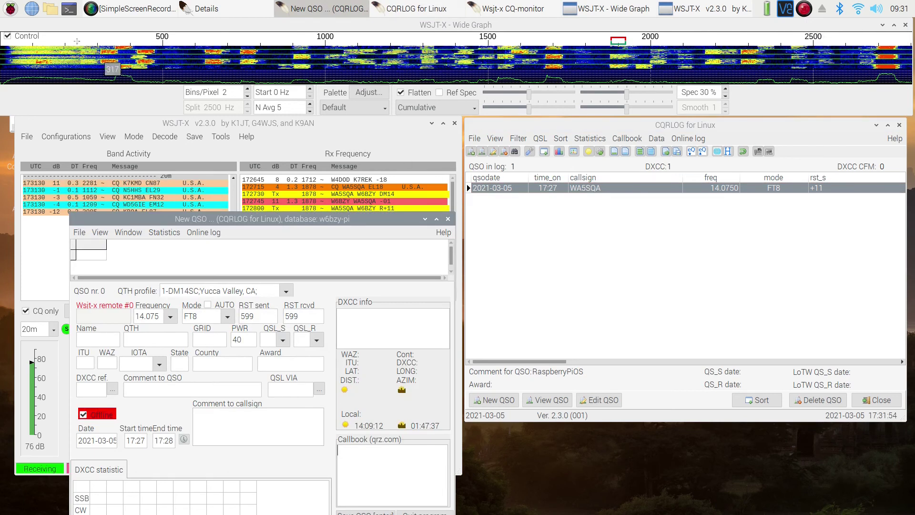
Step: Open Raspberry Pi's Add / Remove Software and search for trustedqsl
{"action": "left_click", "coordinate": [11, 11]}
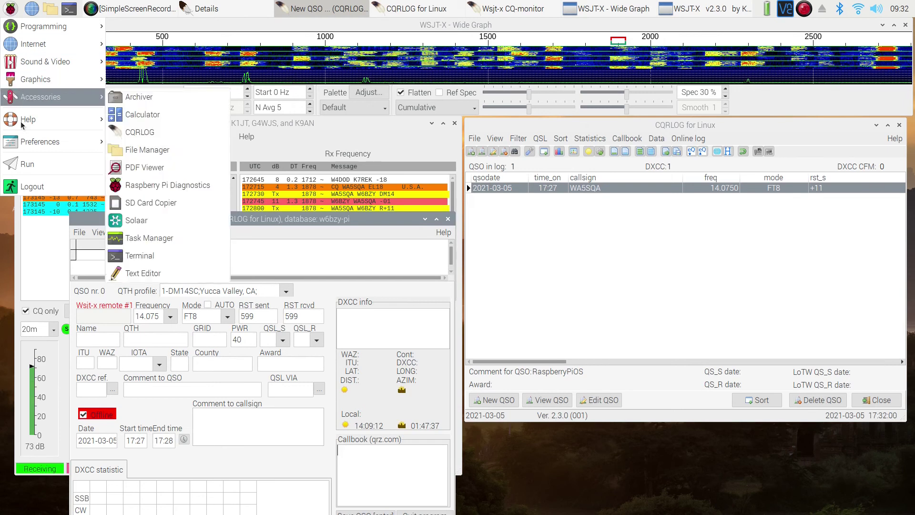
{"action": "mouse_move", "coordinate": [29, 144]}
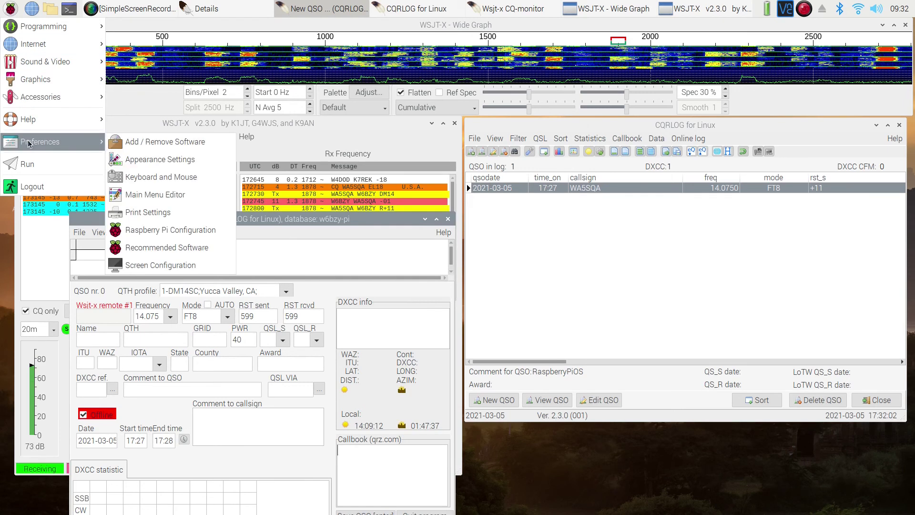
{"action": "left_click", "coordinate": [127, 145]}
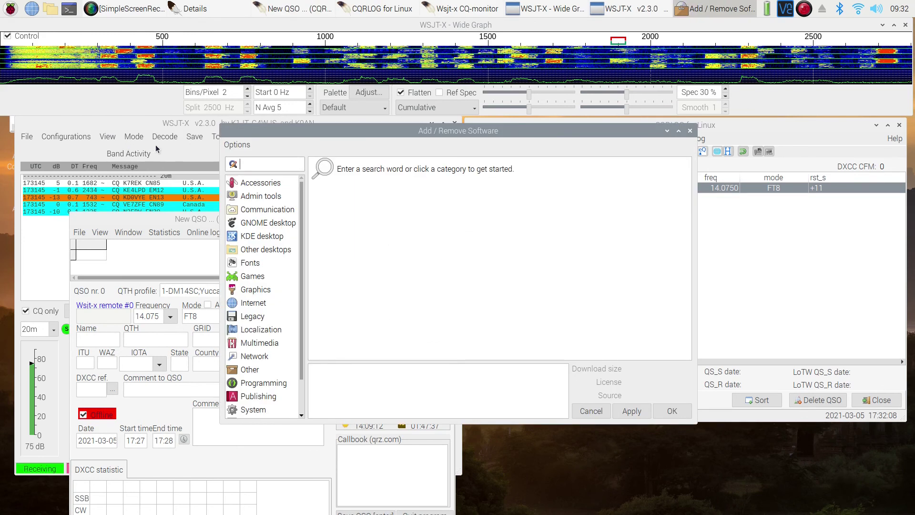
{"action": "type", "text": "truste"}
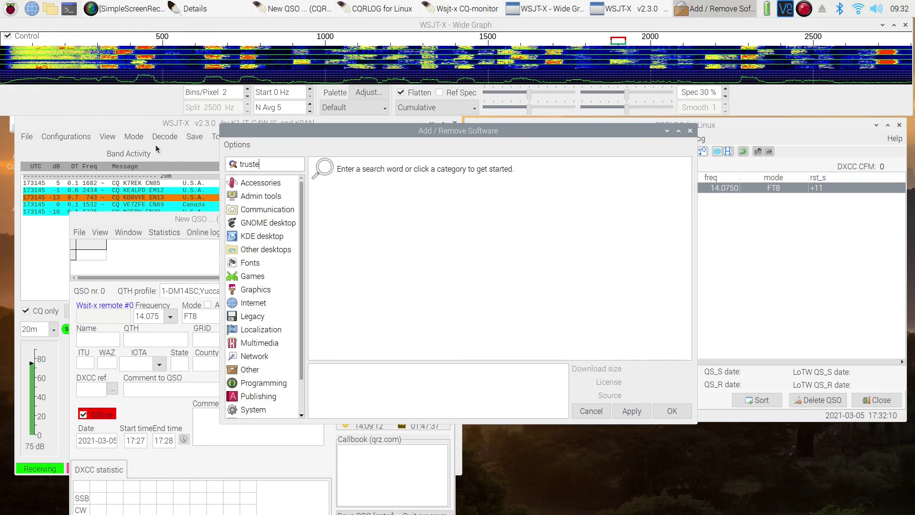
{"action": "type", "text": "dqs"}
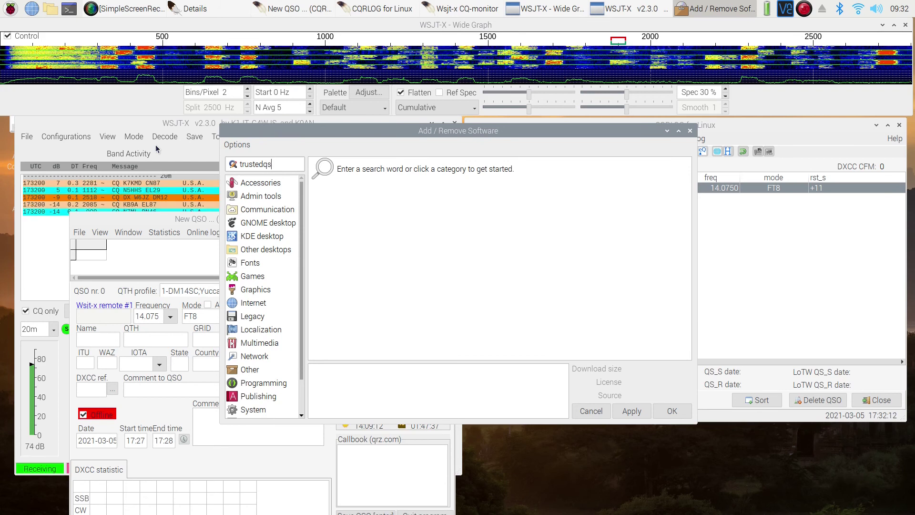
{"action": "type", "text": "l"}
{"action": "key", "text": "Return"}
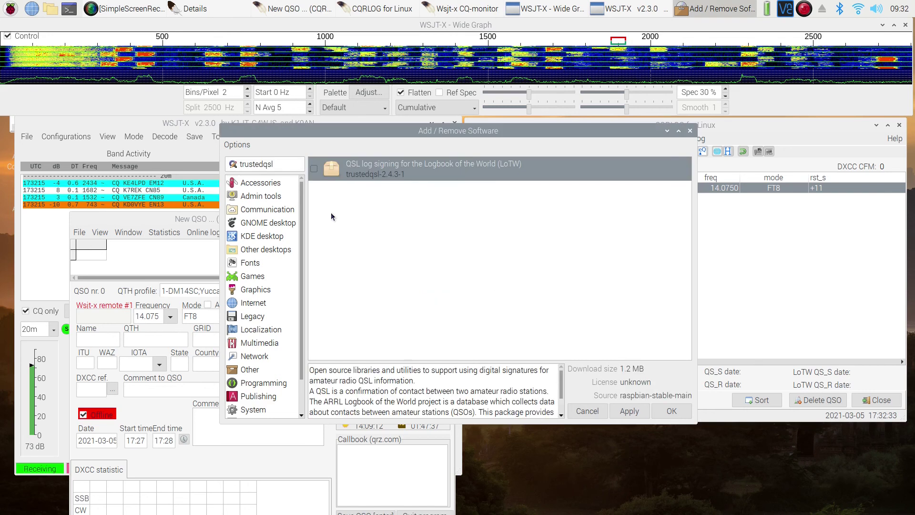
Step: Install the trustedqsl-2.4.3-1 package, authenticating with the account password, and close the software manager
{"action": "left_click", "coordinate": [314, 169]}
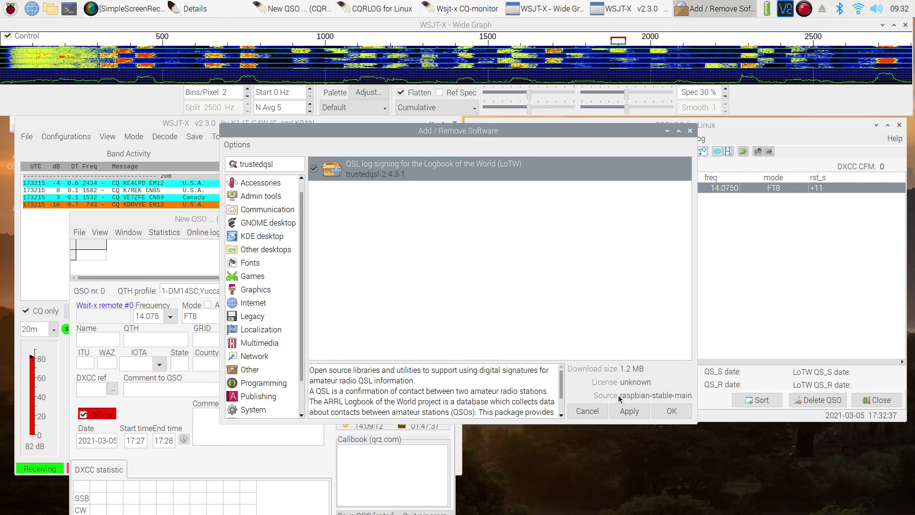
{"action": "left_click", "coordinate": [627, 411]}
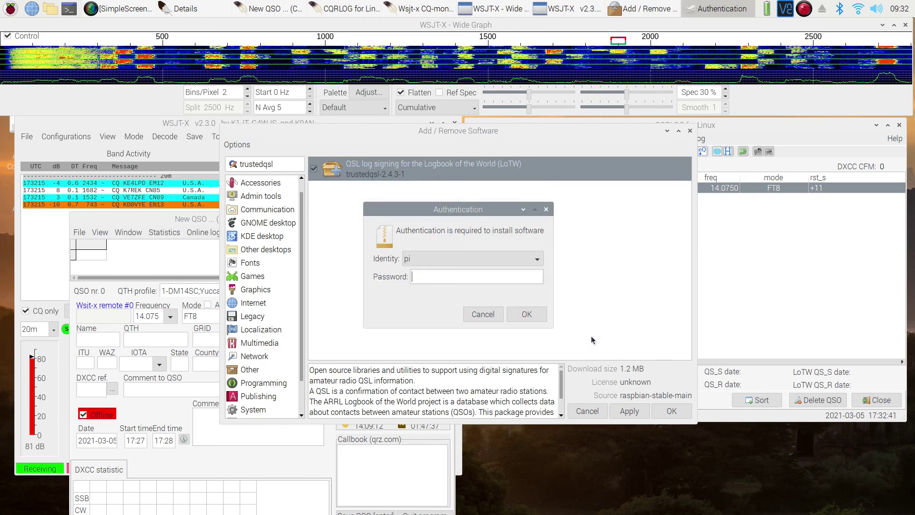
{"action": "type", "text": "•••"}
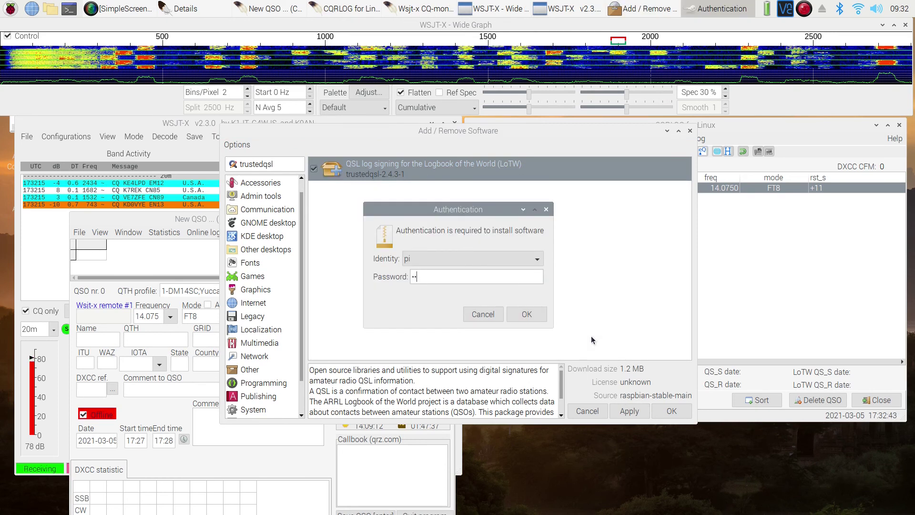
{"action": "left_click", "coordinate": [536, 316]}
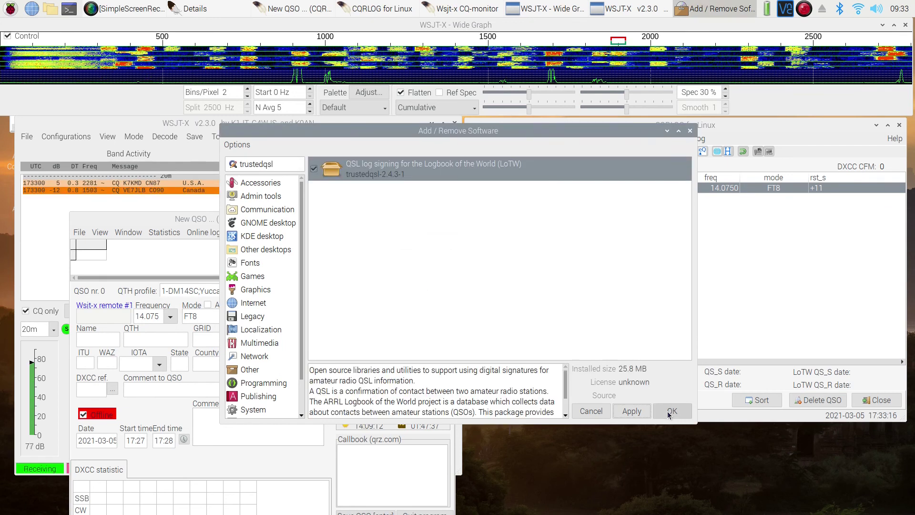
{"action": "left_click", "coordinate": [669, 413]}
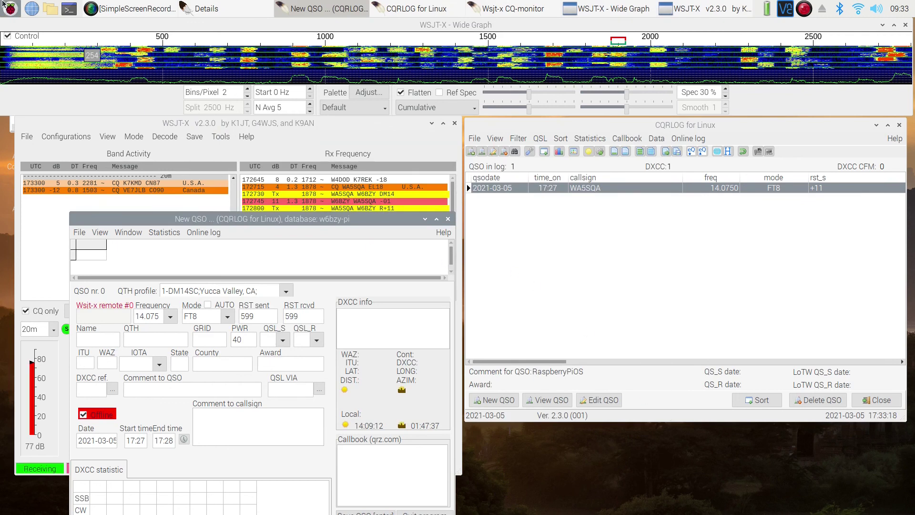
Step: Locate the tqsl program in a terminal with "which tqsl" and move the CQRLOG log window to the upper middle of the desktop
{"action": "left_click", "coordinate": [66, 12]}
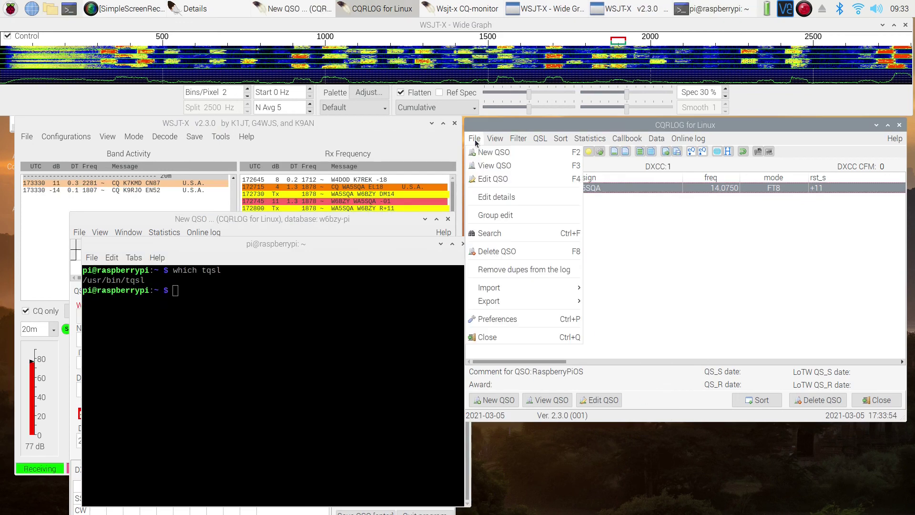
{"action": "left_click", "coordinate": [678, 248]}
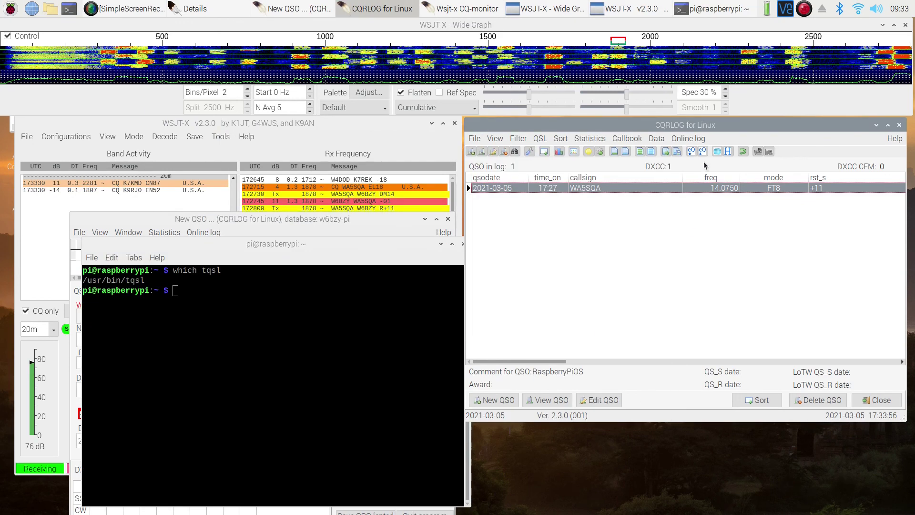
{"action": "left_click_drag", "start_coordinate": [709, 129], "coordinate": [501, 86]}
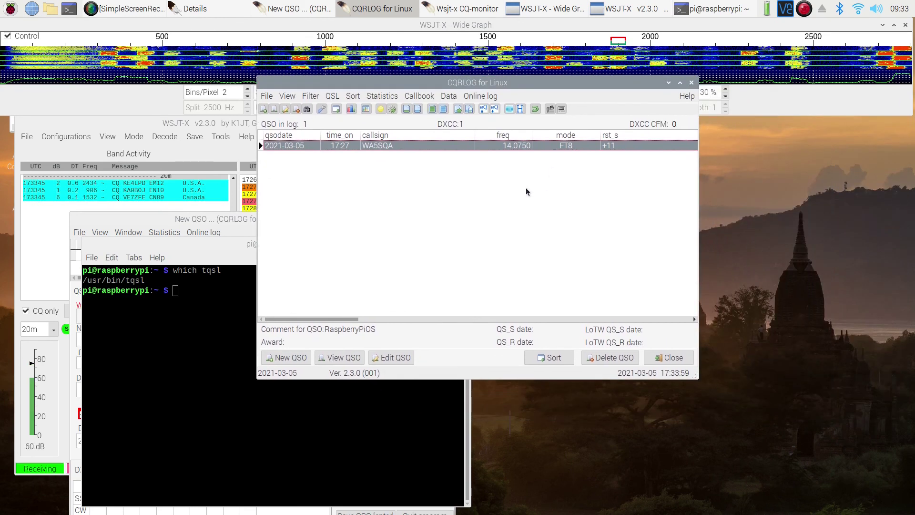
Step: Open the Export for LoTW window in CQRLOG and move it away from the terminal over the log window
{"action": "left_click", "coordinate": [462, 113]}
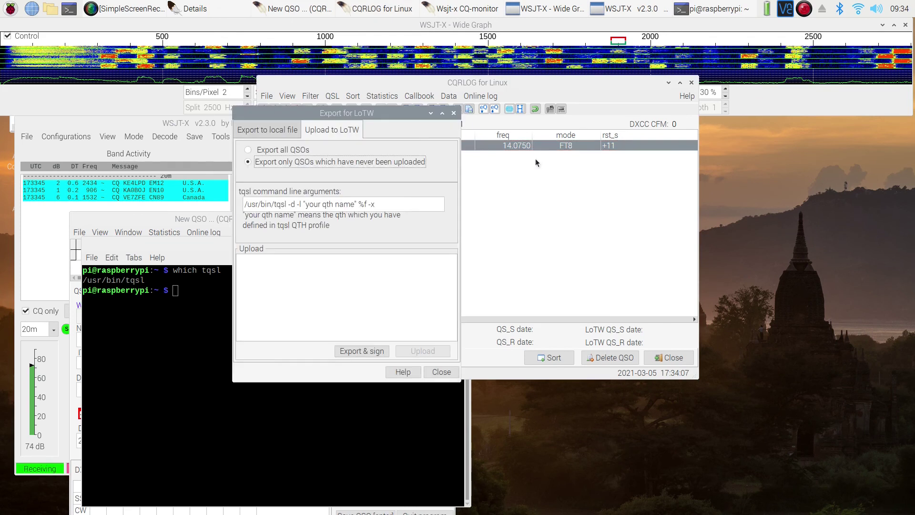
{"action": "left_click_drag", "start_coordinate": [391, 114], "coordinate": [495, 95]}
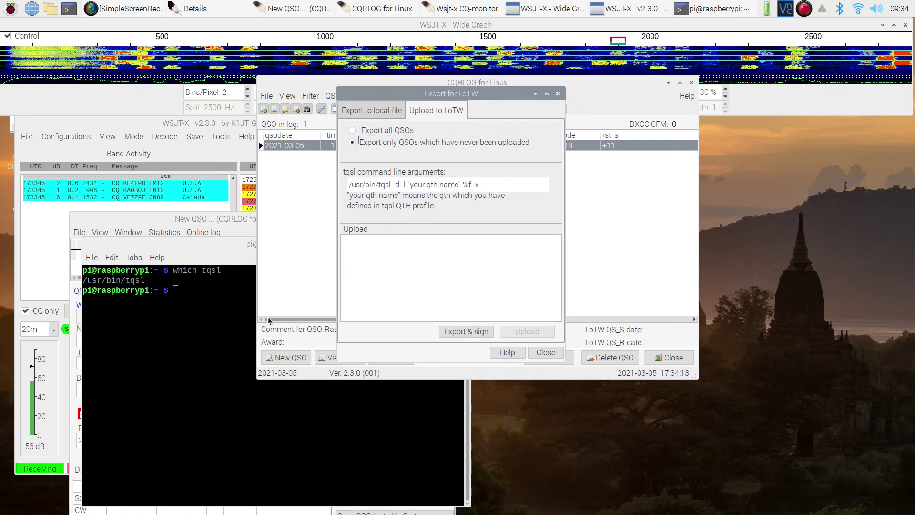
Step: Launch TrustedQSL from the Raspberry Pi accessories, dismiss the introductory notice and decline requesting a callsign certificate
{"action": "left_click", "coordinate": [7, 13]}
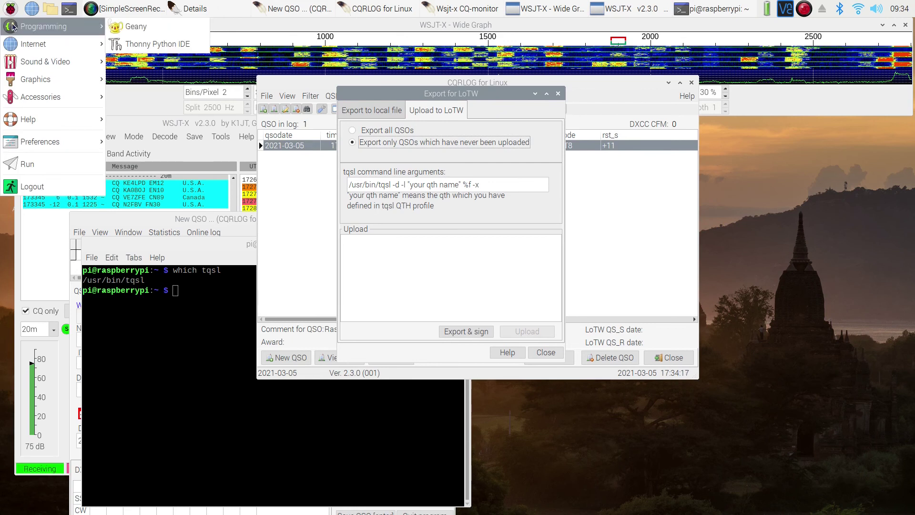
{"action": "mouse_move", "coordinate": [47, 138]}
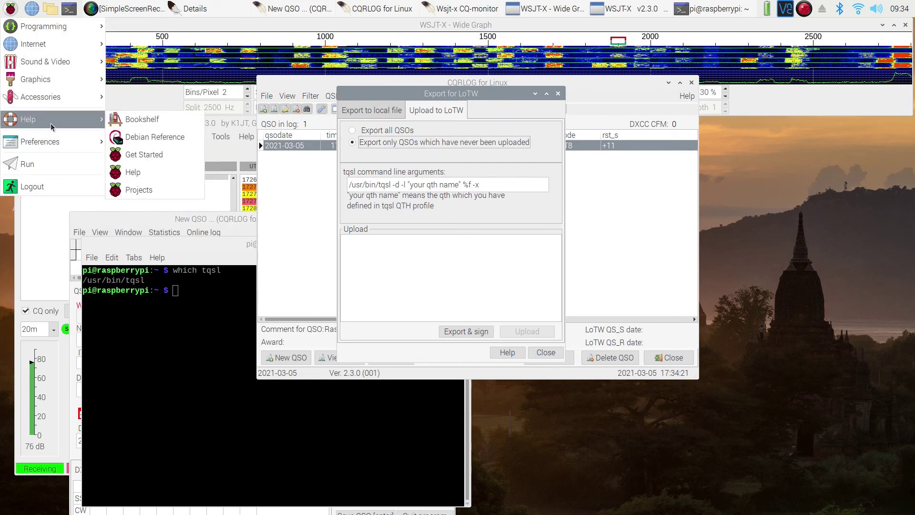
{"action": "mouse_move", "coordinate": [50, 101]}
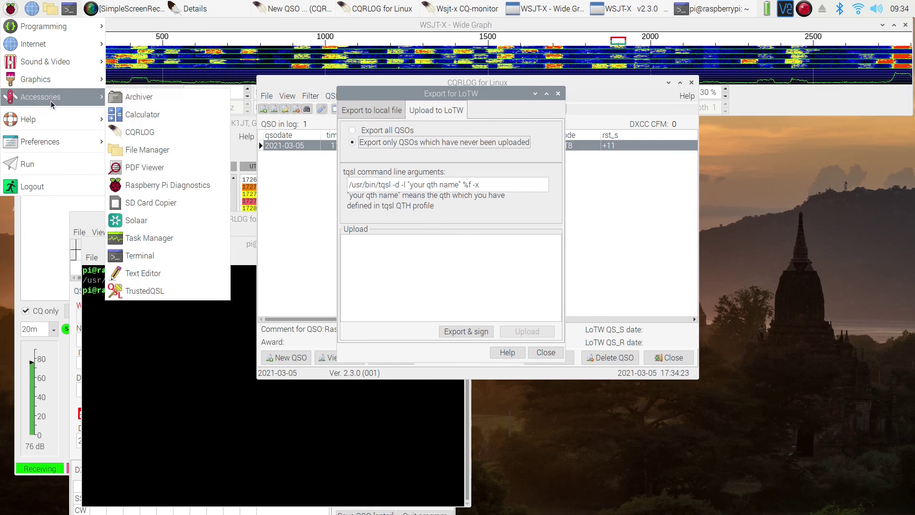
{"action": "left_click", "coordinate": [161, 292]}
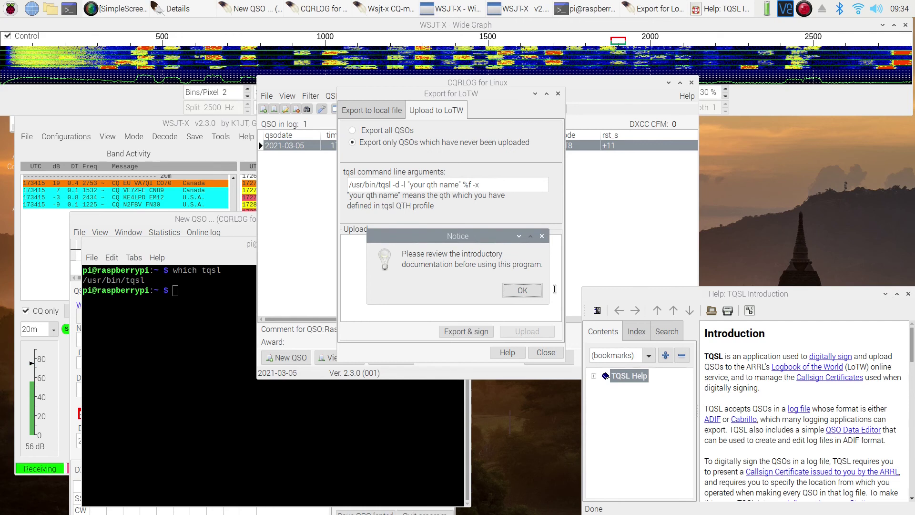
{"action": "key", "text": "Return"}
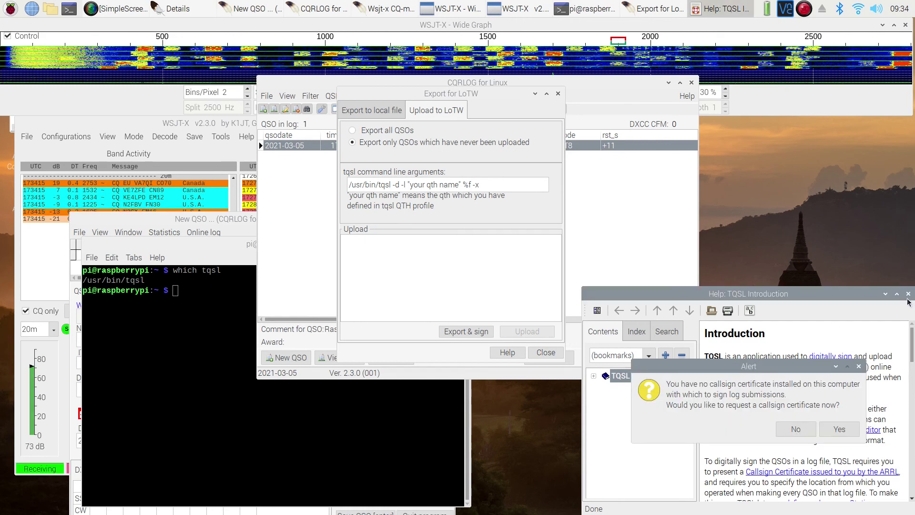
{"action": "left_click", "coordinate": [804, 431]}
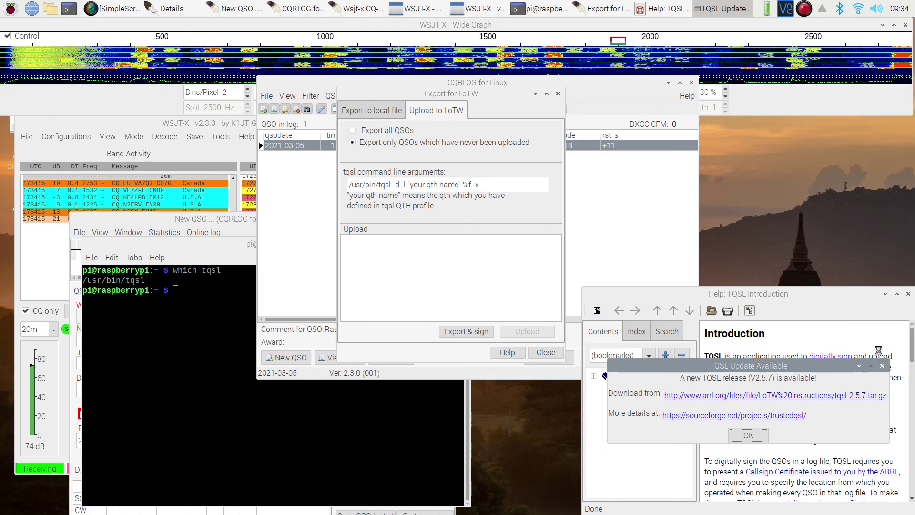
Step: Skip the new TQSL release, install the updated TrustedQSL configuration file (V11.13) and close the TQSL Introduction help
{"action": "left_click", "coordinate": [747, 435]}
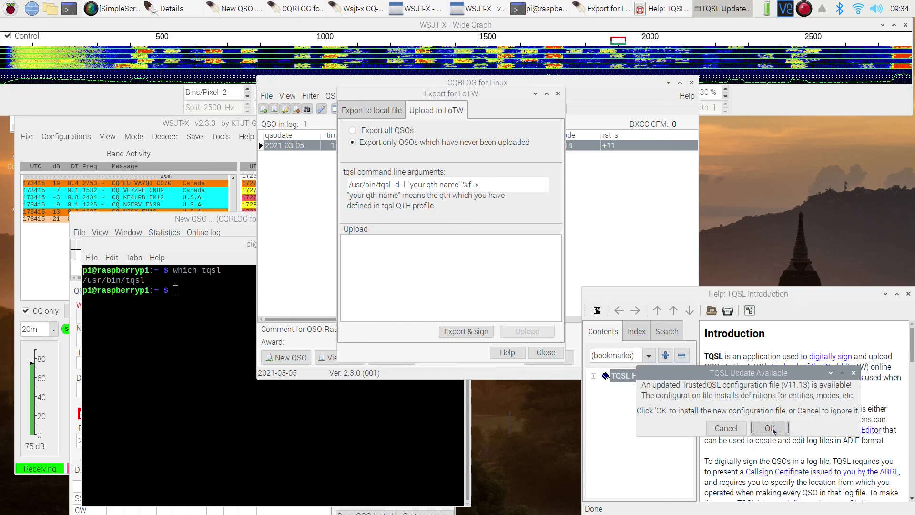
{"action": "left_click", "coordinate": [772, 428]}
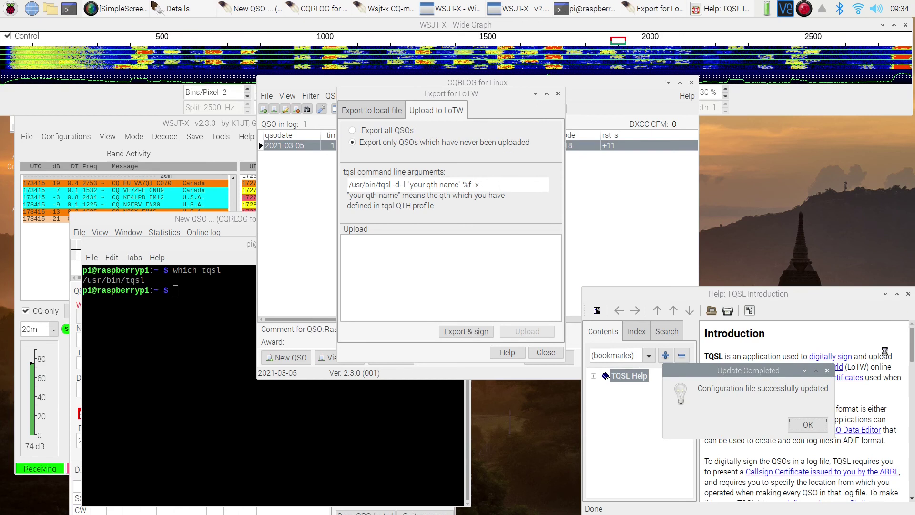
{"action": "left_click", "coordinate": [810, 426]}
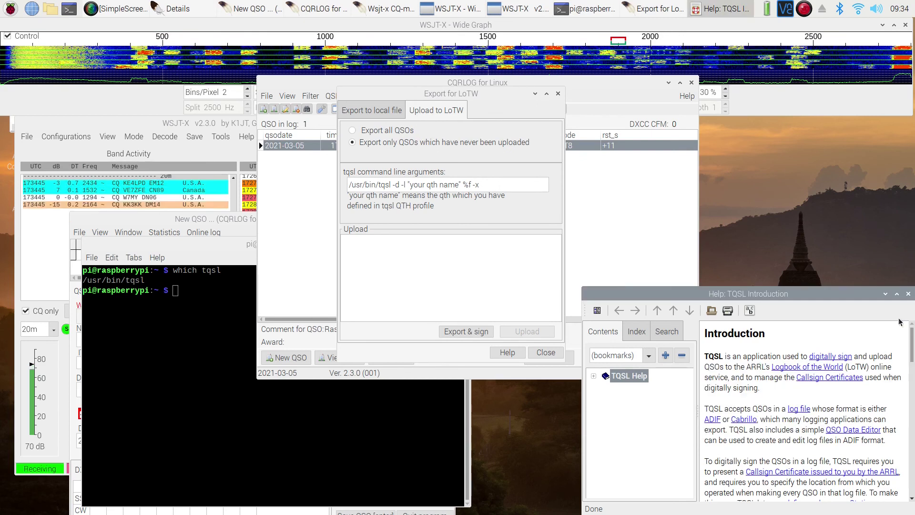
{"action": "left_click", "coordinate": [907, 294]}
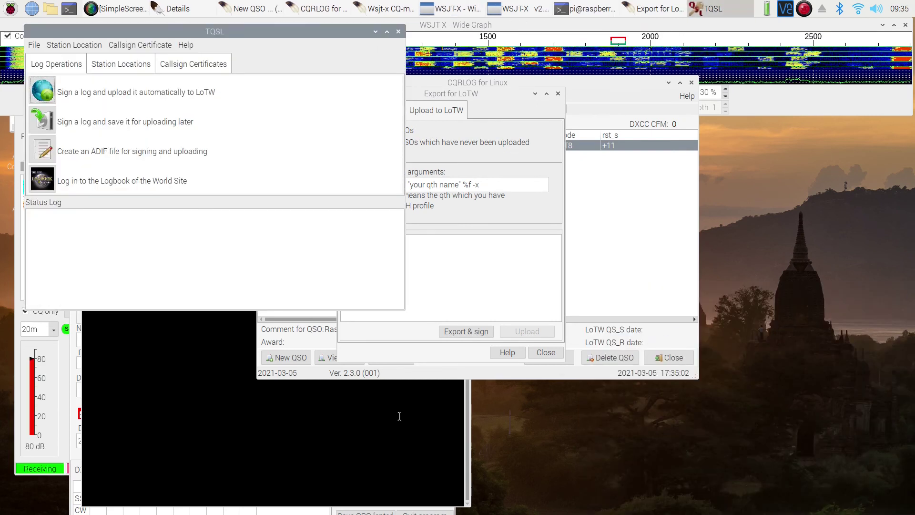
{"action": "left_click", "coordinate": [804, 11]}
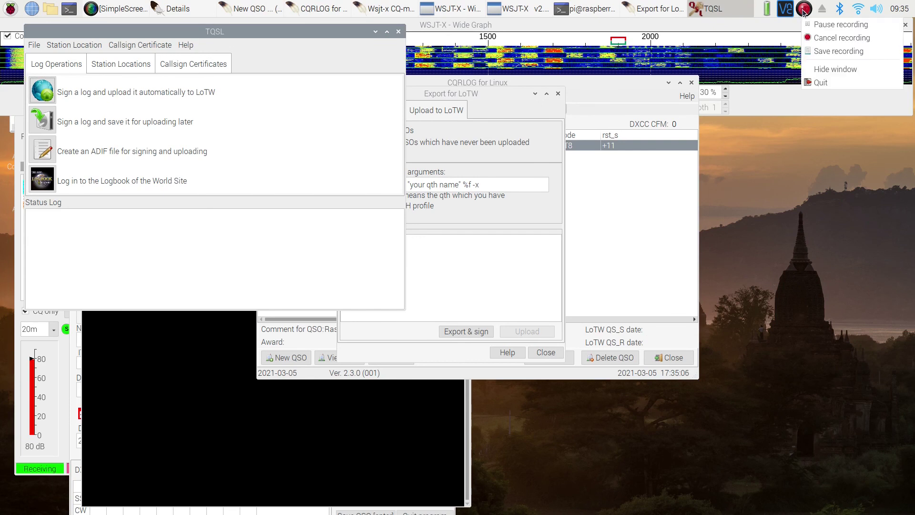
{"action": "left_click", "coordinate": [820, 26]}
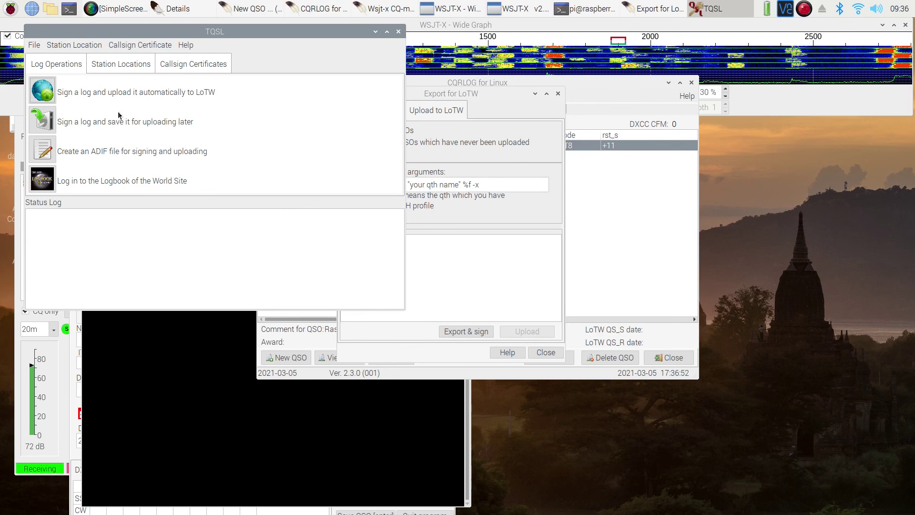
Step: Restore the TQSL station locations, certificates and preferences from the saved configuration file tqslconfig.tbk
{"action": "left_click", "coordinate": [36, 47]}
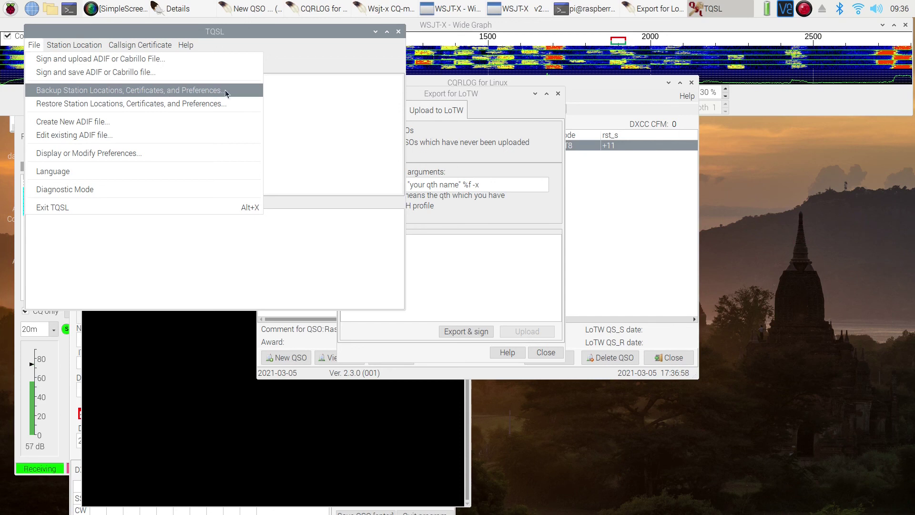
{"action": "left_click", "coordinate": [192, 105]}
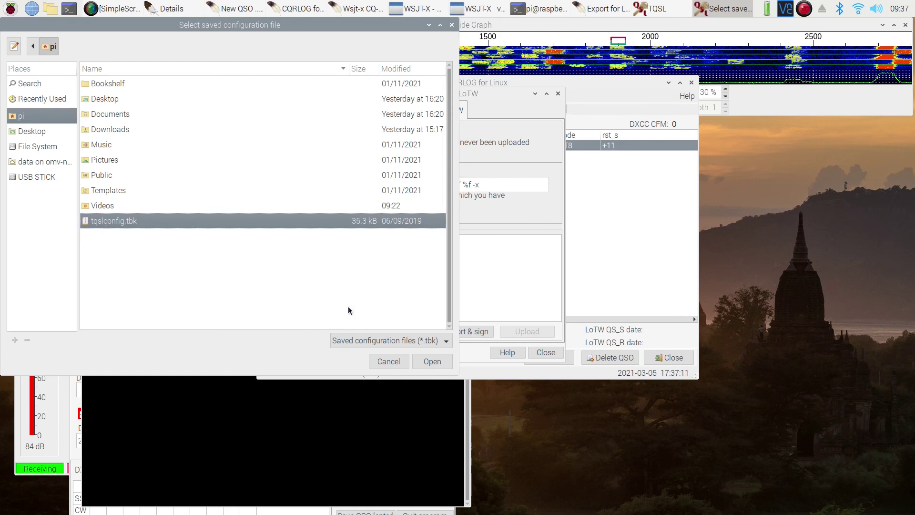
{"action": "left_click", "coordinate": [427, 362]}
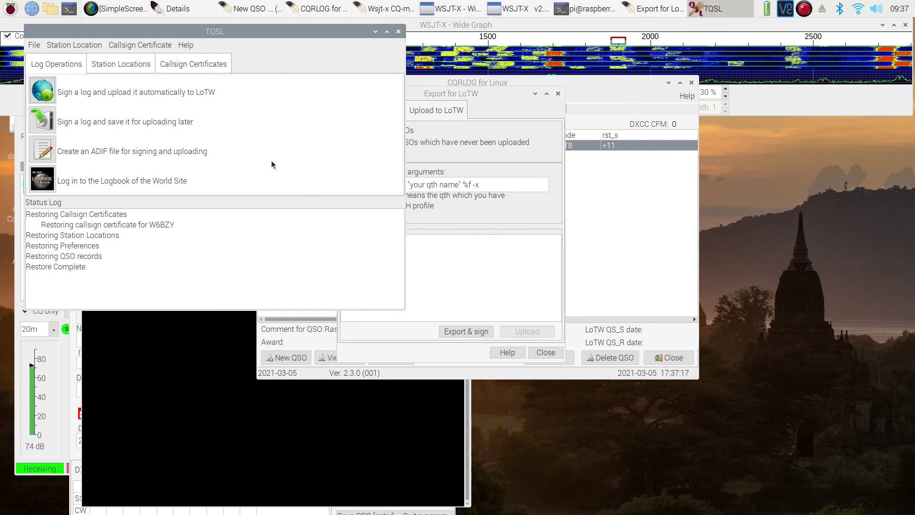
Step: Display the station locations in TQSL and move CQRLOG's Export for LoTW window next to the list
{"action": "left_click", "coordinate": [133, 71]}
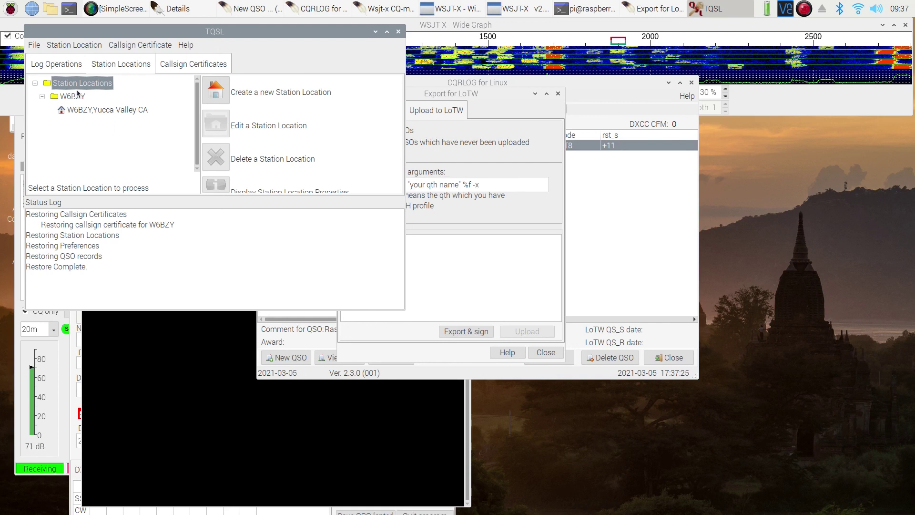
{"action": "left_click", "coordinate": [473, 130]}
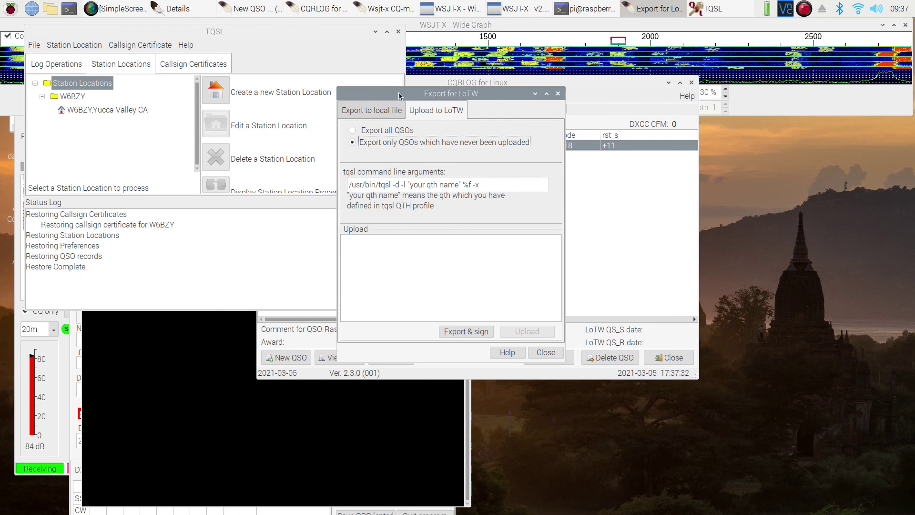
{"action": "left_click_drag", "start_coordinate": [399, 96], "coordinate": [276, 84]}
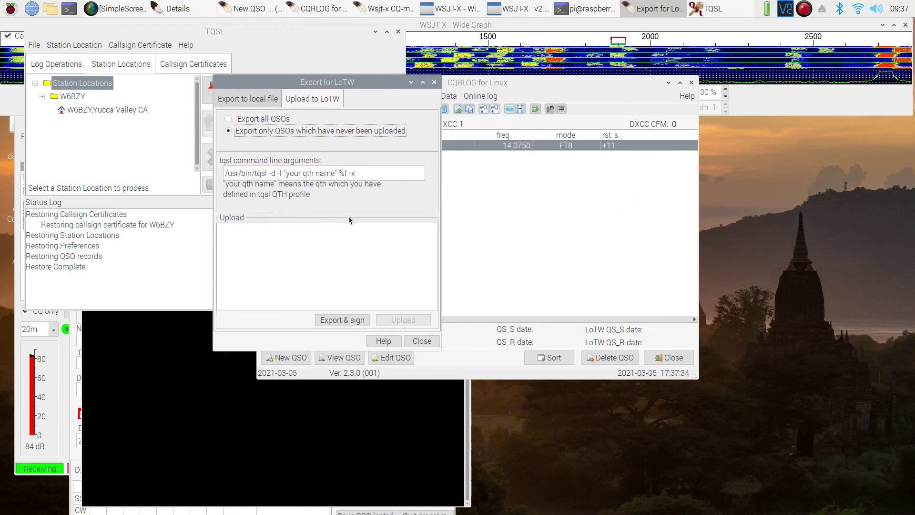
Step: Open the restored station location for editing, copy its Station Location Name and finish without changing its data
{"action": "left_click", "coordinate": [104, 110]}
{"action": "right_click", "coordinate": [104, 109]}
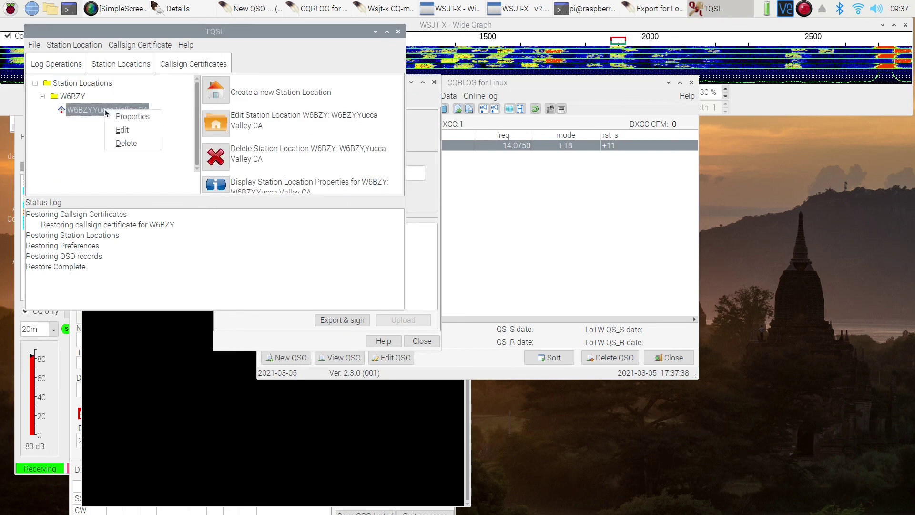
{"action": "left_click", "coordinate": [92, 135]}
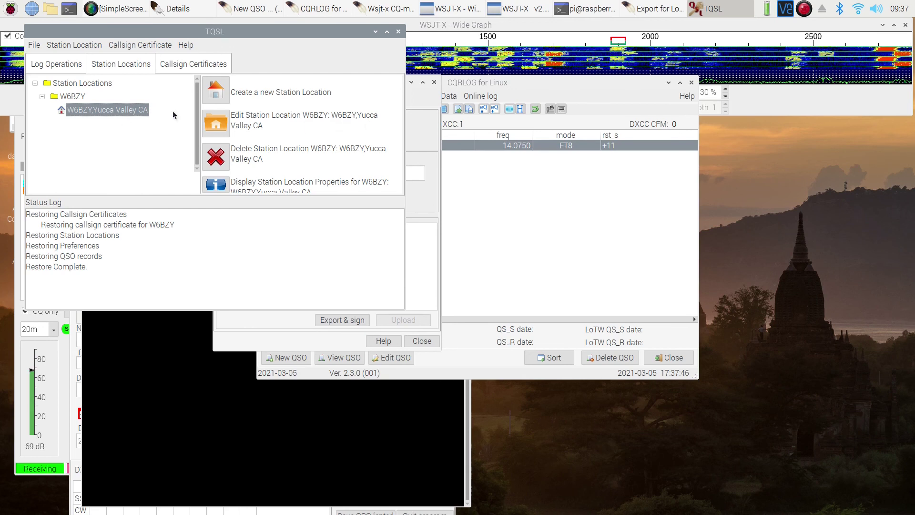
{"action": "left_click", "coordinate": [218, 123]}
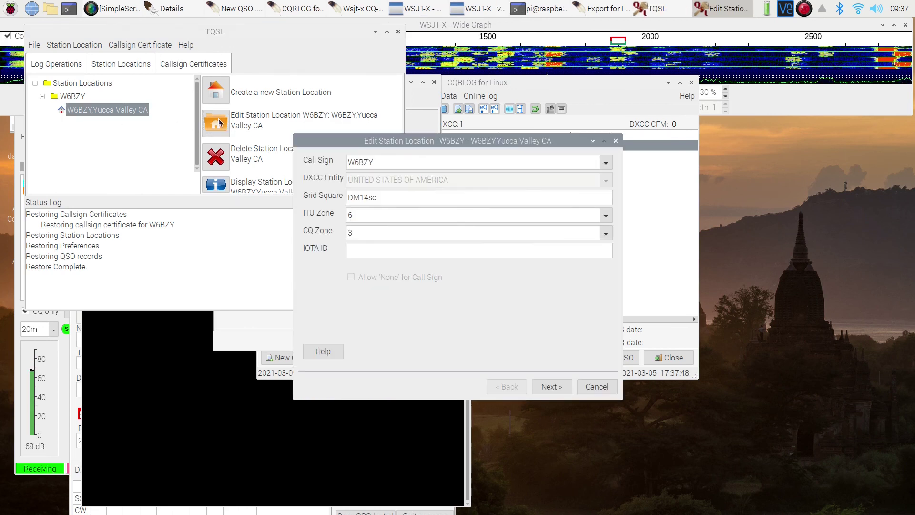
{"action": "left_click", "coordinate": [545, 387]}
{"action": "left_click", "coordinate": [546, 387]}
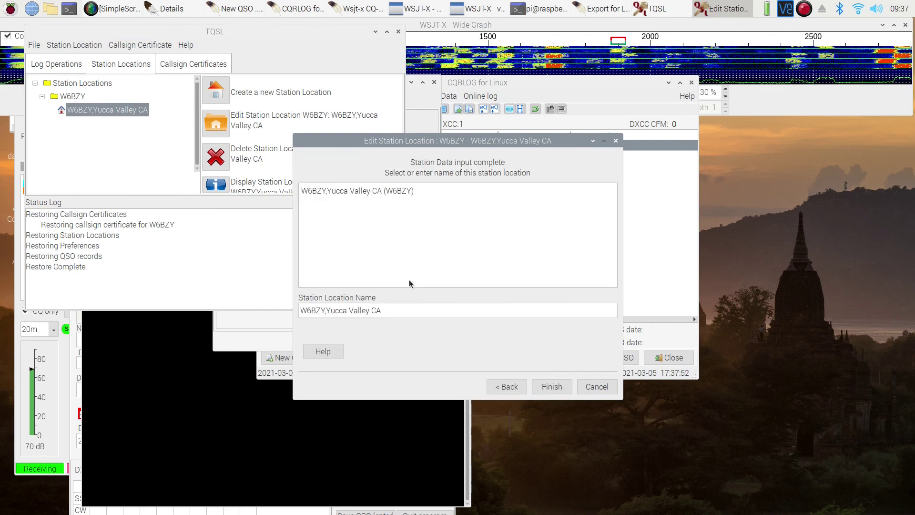
{"action": "left_click_drag", "start_coordinate": [385, 310], "coordinate": [292, 312]}
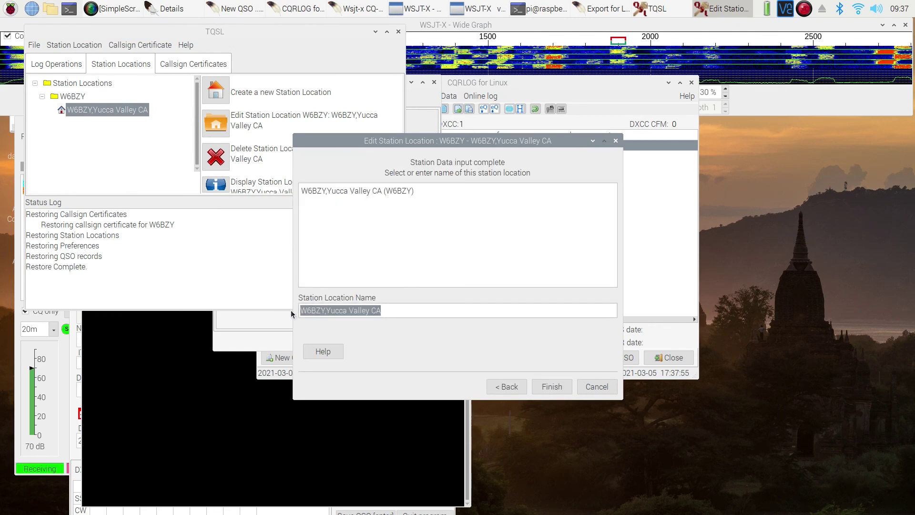
{"action": "right_click", "coordinate": [328, 313]}
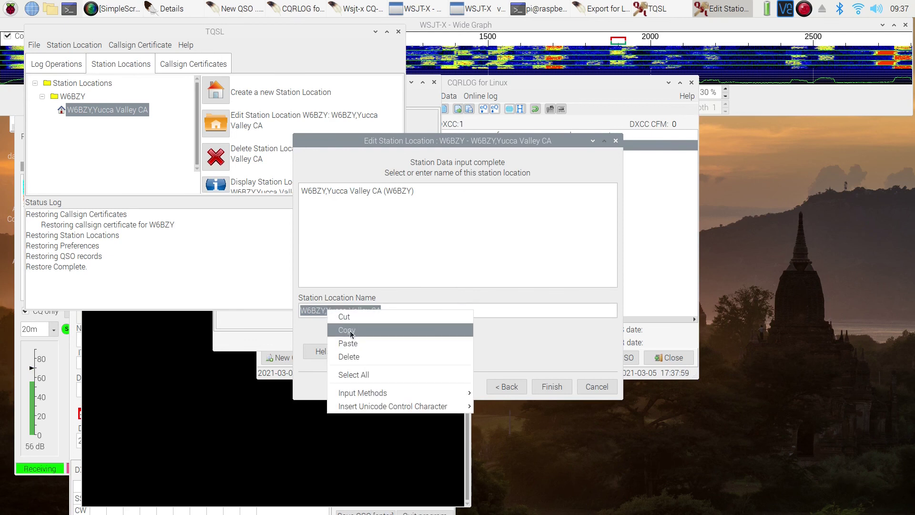
{"action": "left_click", "coordinate": [350, 331]}
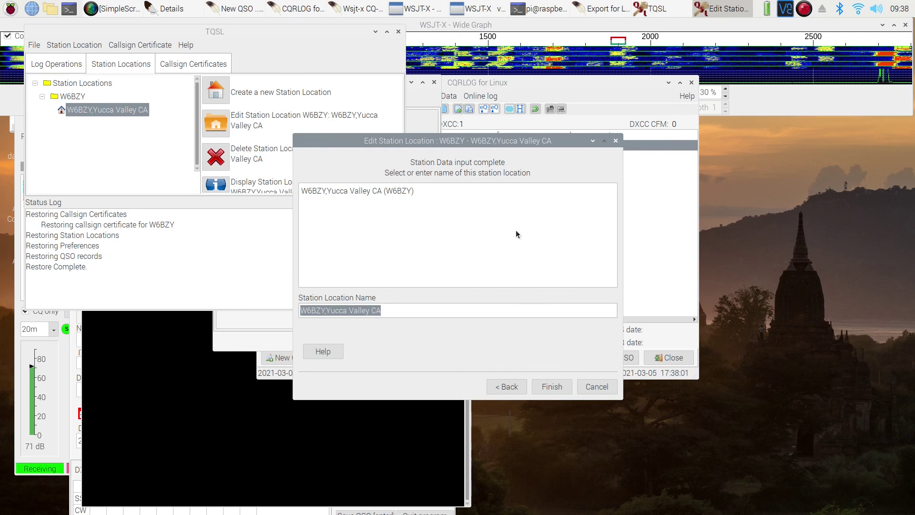
{"action": "left_click", "coordinate": [566, 387]}
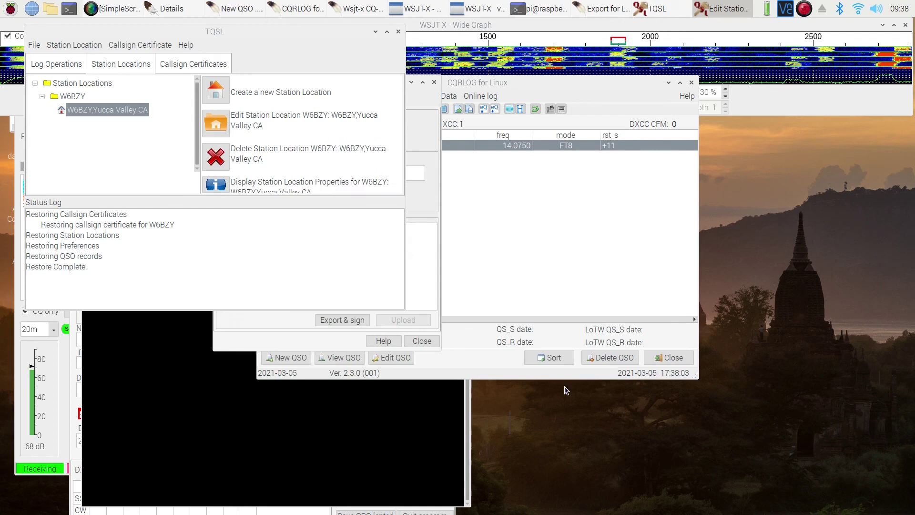
Step: Replace "your qth name" in the tqsl command line arguments of Export for LoTW with the copied station location name
{"action": "left_click", "coordinate": [519, 241]}
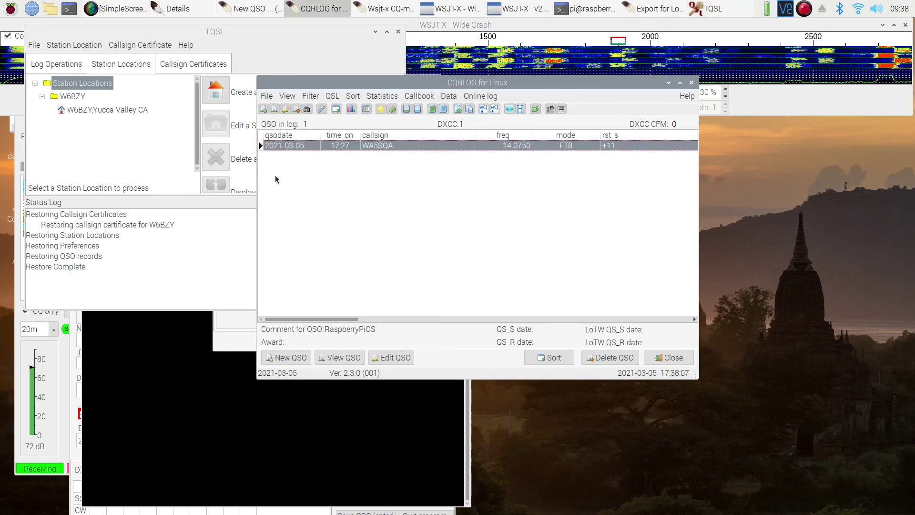
{"action": "left_click", "coordinate": [246, 326]}
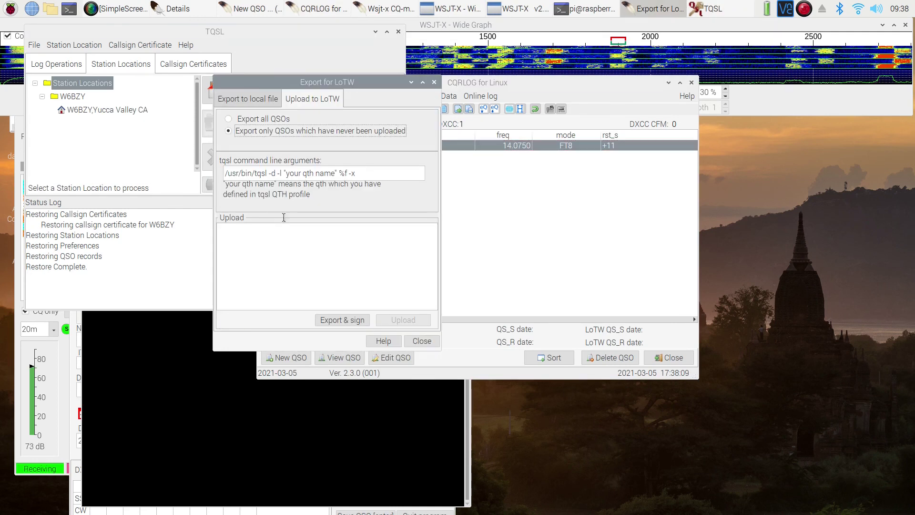
{"action": "left_click", "coordinate": [287, 173]}
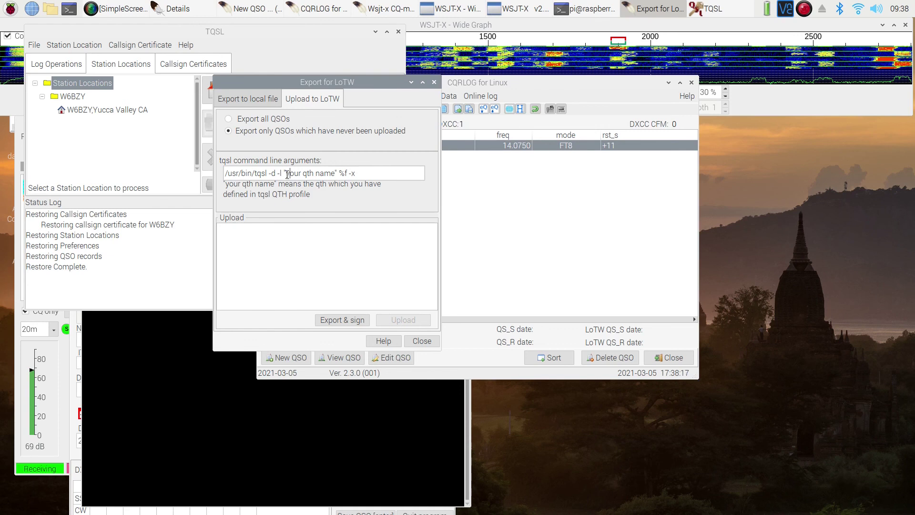
{"action": "left_click_drag", "start_coordinate": [286, 174], "coordinate": [331, 173]}
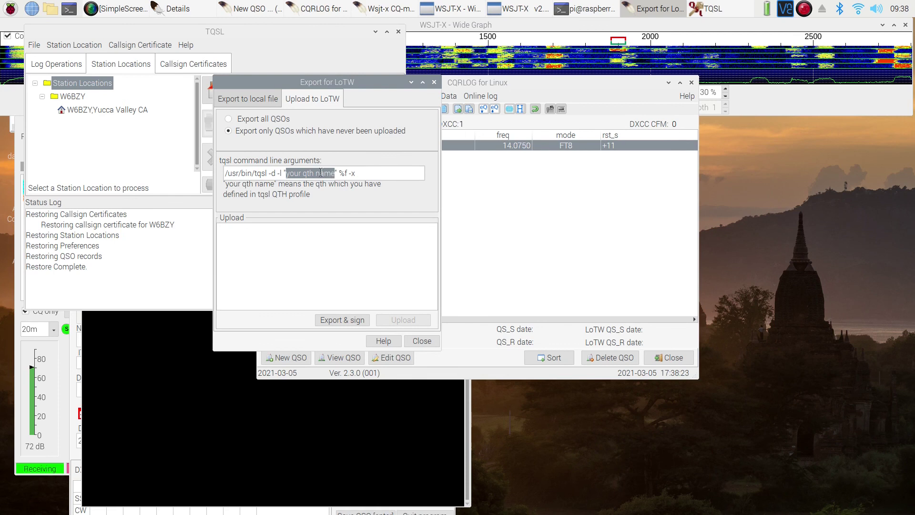
{"action": "right_click", "coordinate": [321, 172]}
{"action": "left_click", "coordinate": [345, 204]}
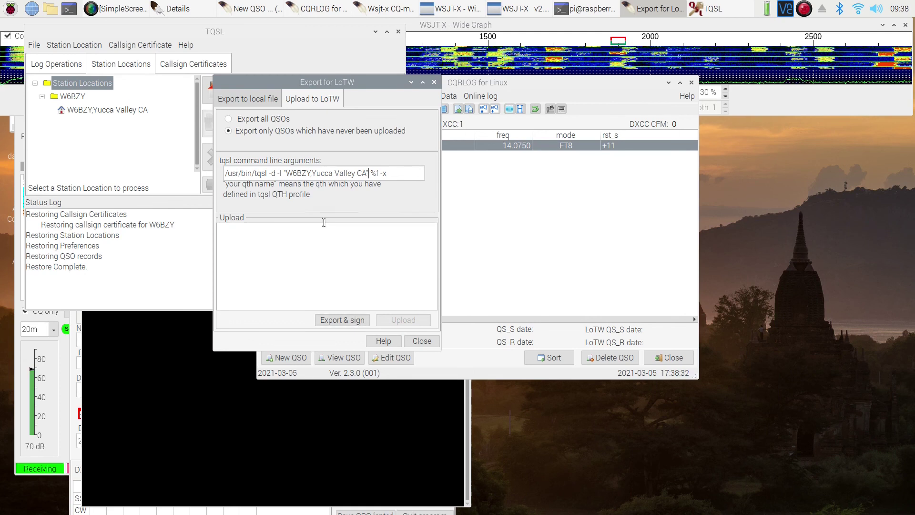
Step: Set the LoTW export to all QSOs, export and sign them, and review the signing output
{"action": "left_click", "coordinate": [232, 119]}
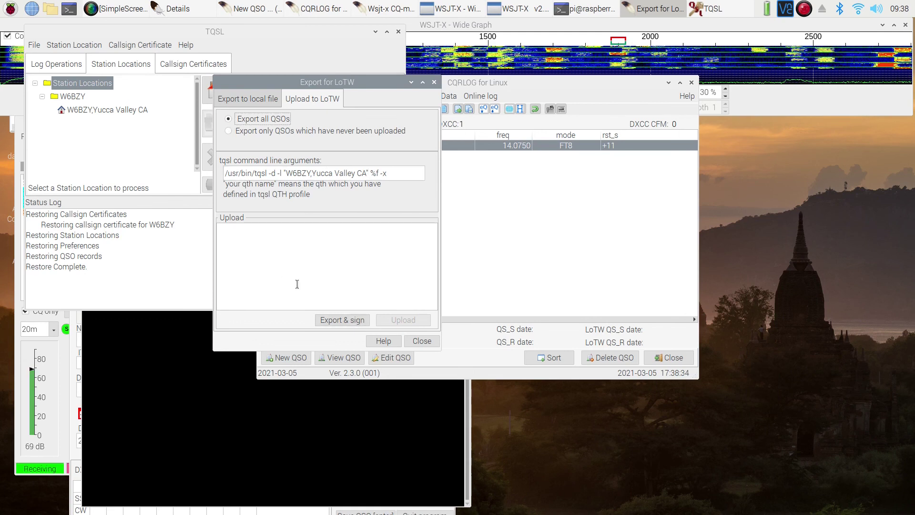
{"action": "left_click", "coordinate": [346, 320]}
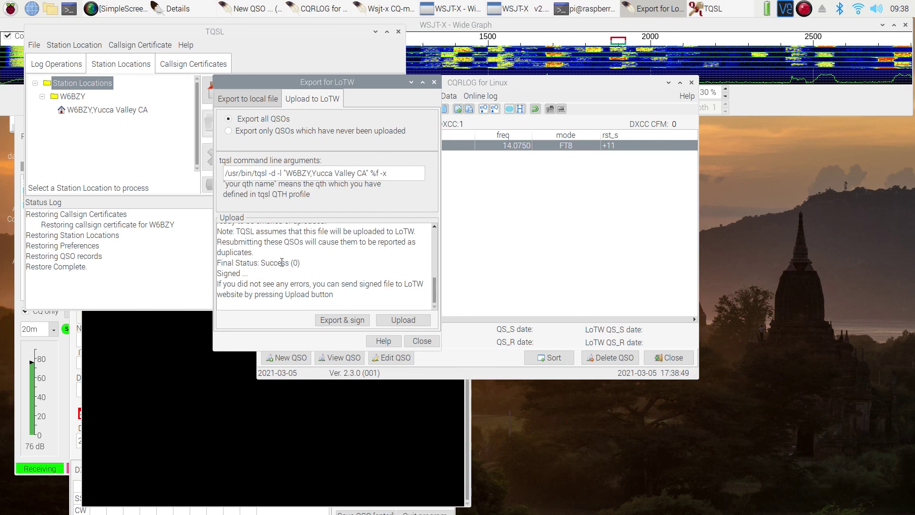
{"action": "left_click_drag", "start_coordinate": [290, 263], "coordinate": [209, 263]}
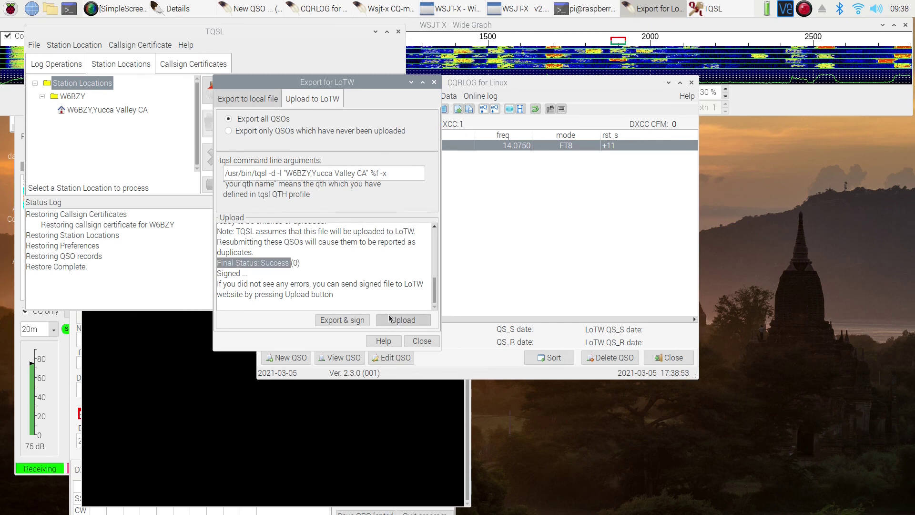
{"action": "left_click", "coordinate": [368, 292]}
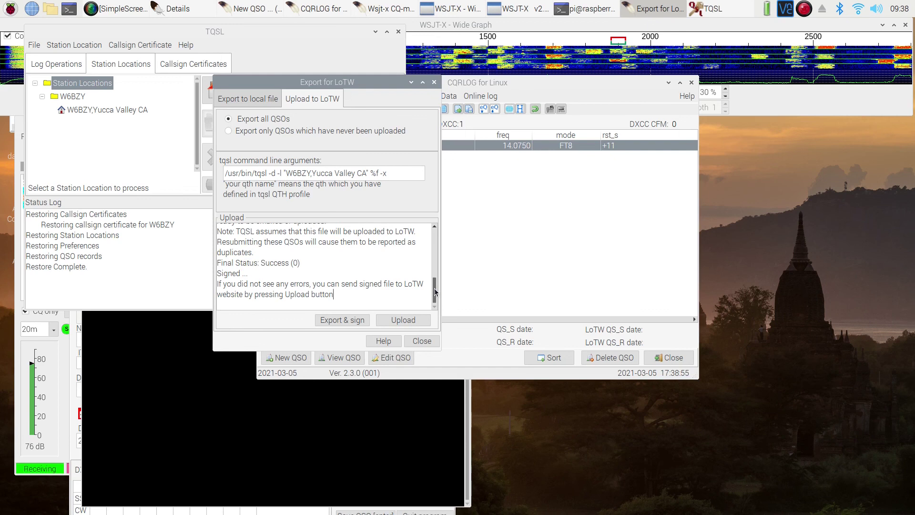
{"action": "left_click_drag", "start_coordinate": [434, 288], "coordinate": [429, 257]}
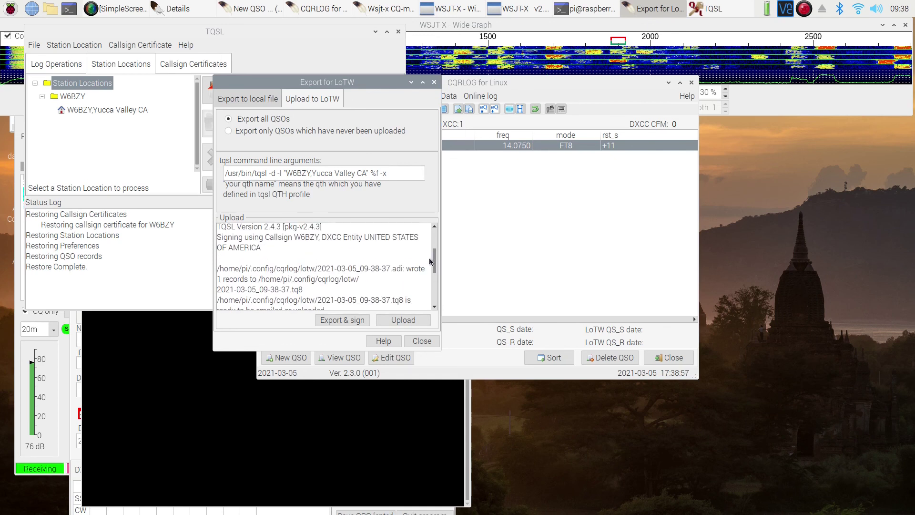
{"action": "scroll", "coordinate": [396, 269], "scroll_direction": "up", "scroll_amount": 1}
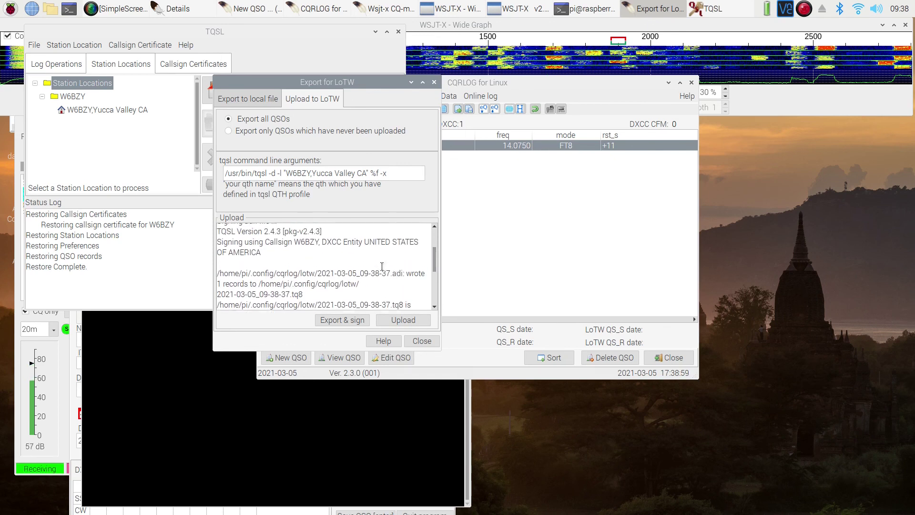